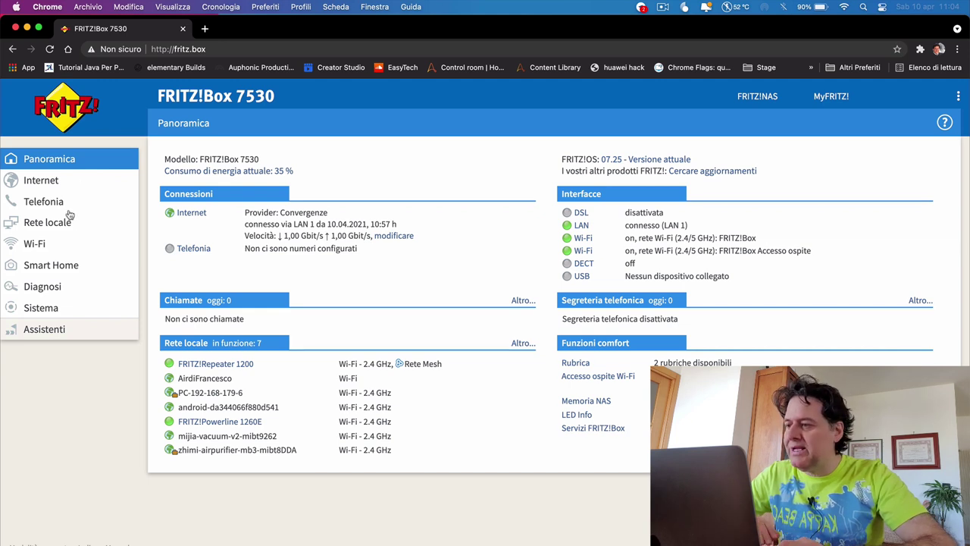
Open the details of the device at 192.168.178.59 from the local network's active connections
{"action": "left_click", "coordinate": [47, 222]}
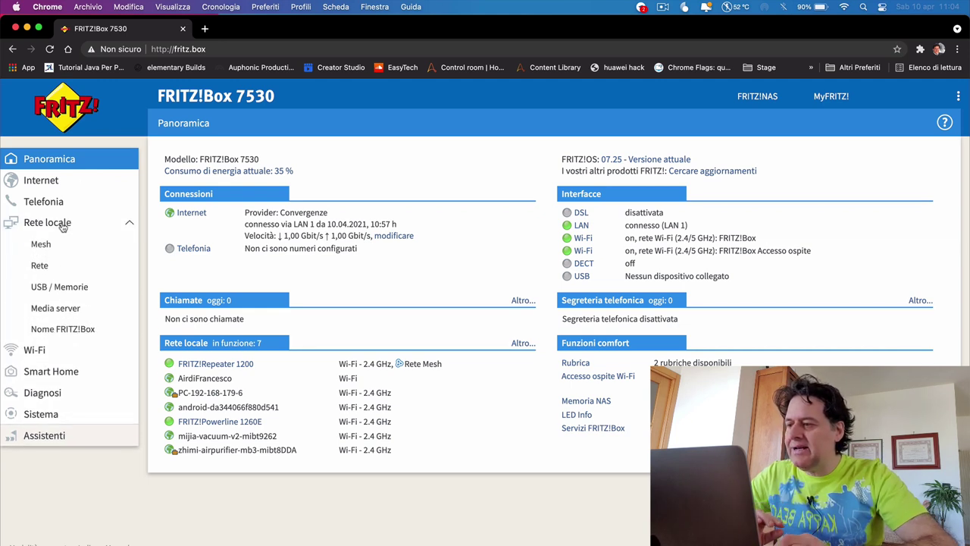
{"action": "left_click", "coordinate": [42, 265]}
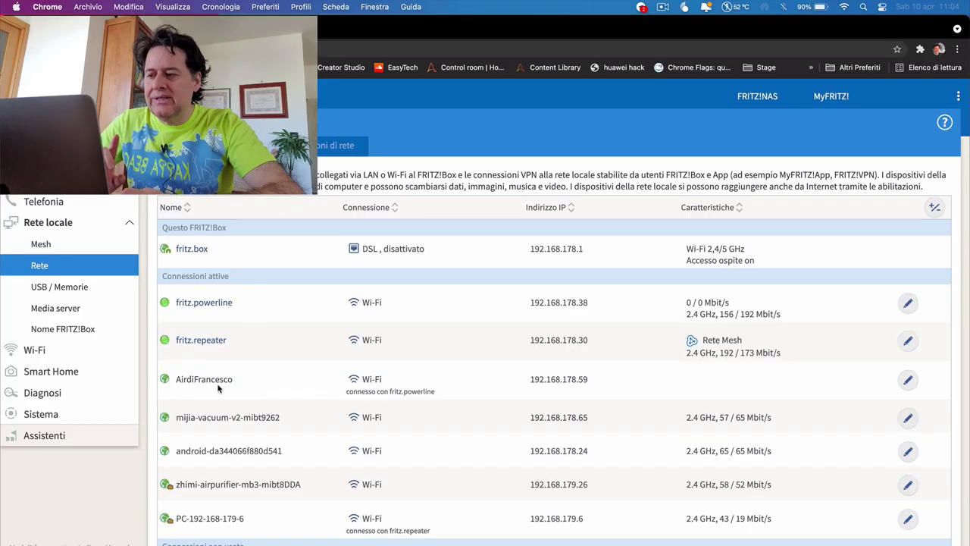
{"action": "left_click", "coordinate": [907, 381]}
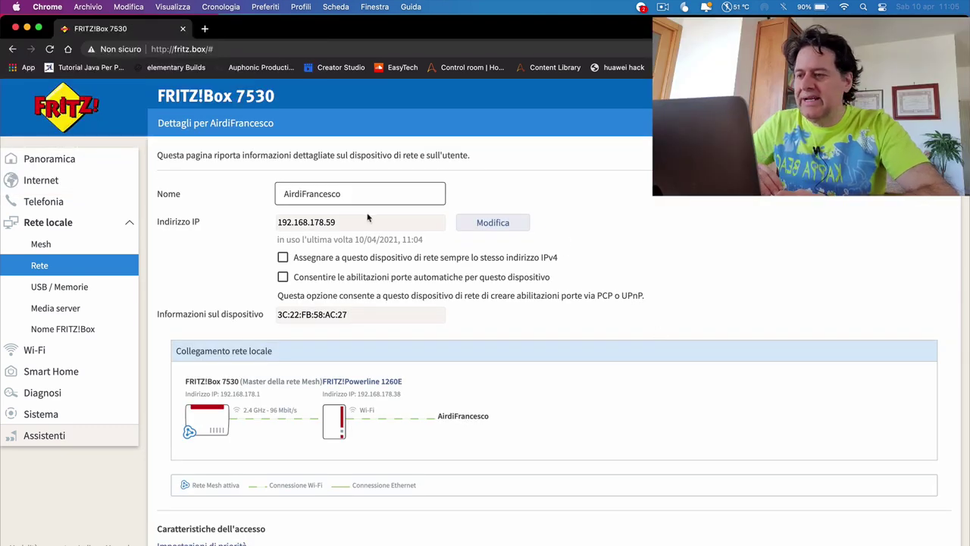
Review the device's name, IP address, priority option and parental control access profile settings
{"action": "left_click", "coordinate": [308, 196]}
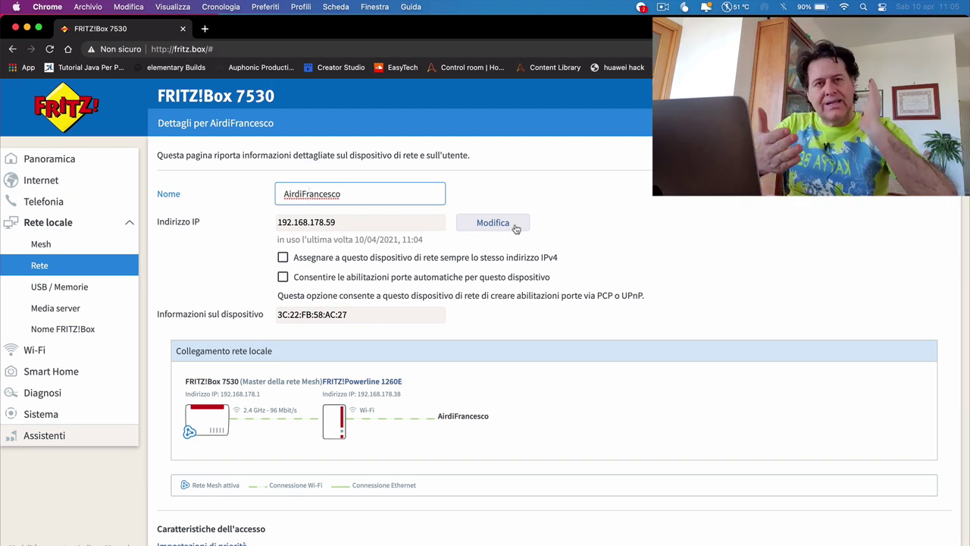
{"action": "scroll", "coordinate": [428, 338], "scroll_direction": "down", "scroll_amount": 3}
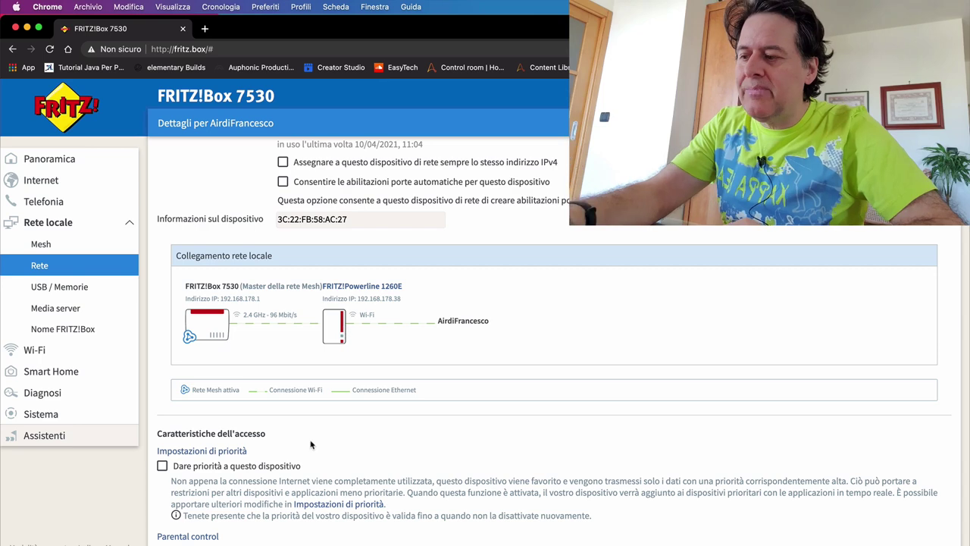
{"action": "scroll", "coordinate": [310, 444], "scroll_direction": "down", "scroll_amount": 3}
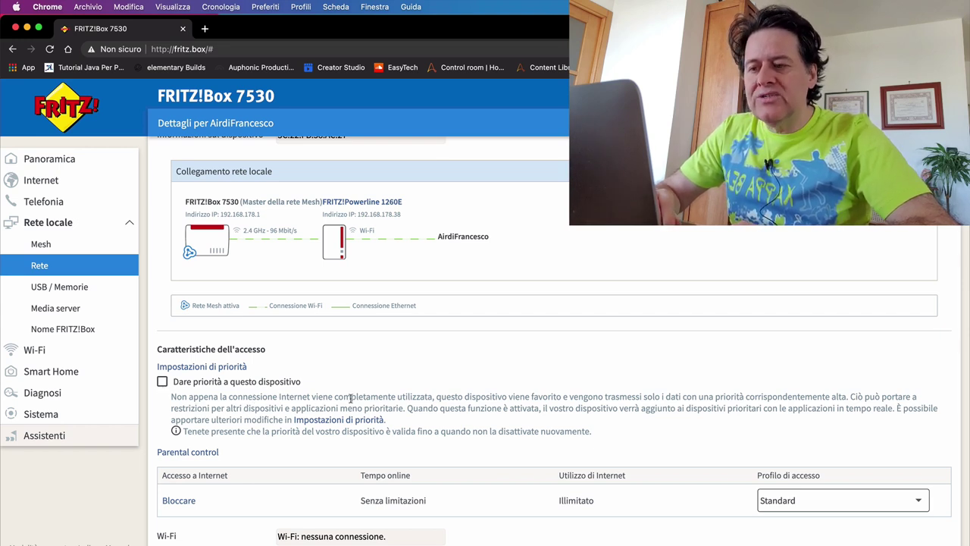
{"action": "left_click_drag", "start_coordinate": [445, 399], "coordinate": [580, 399]}
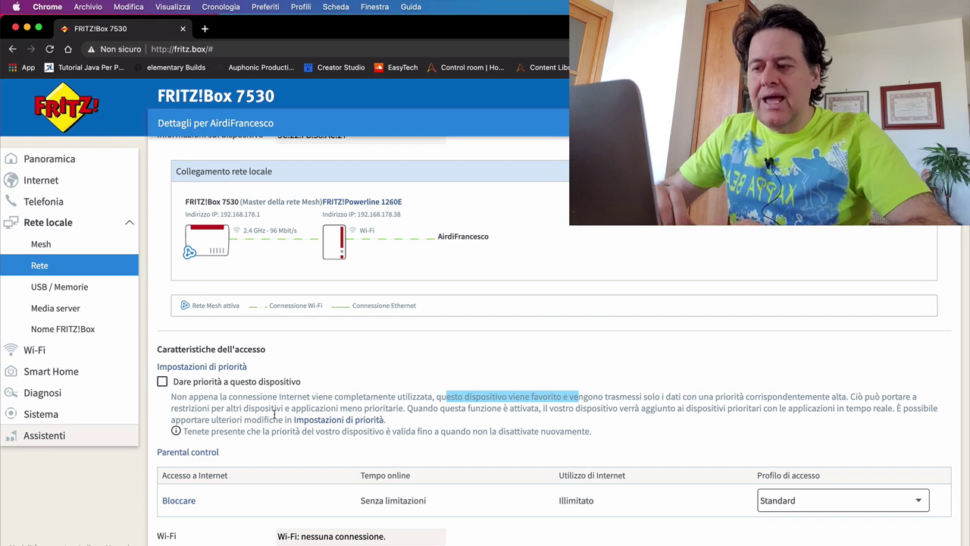
{"action": "scroll", "coordinate": [274, 413], "scroll_direction": "down", "scroll_amount": 2}
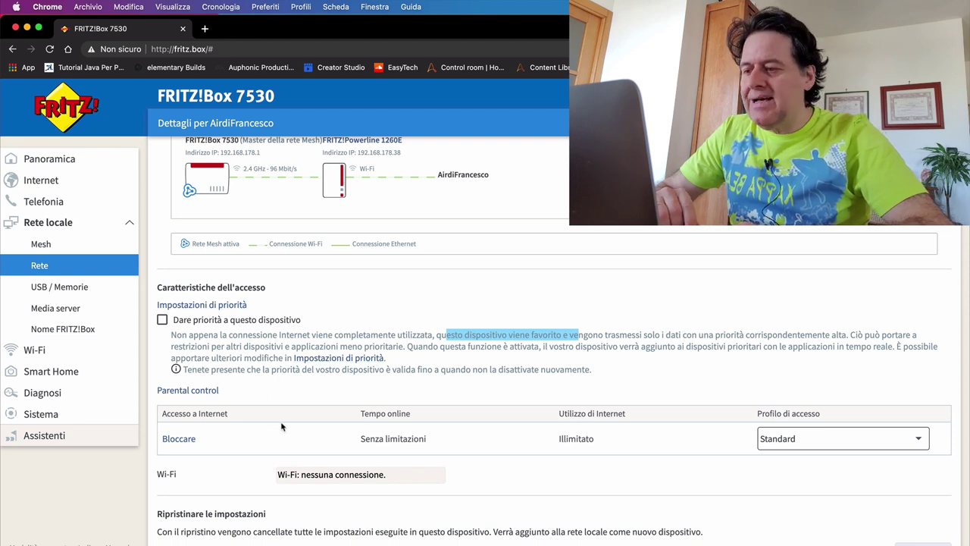
{"action": "scroll", "coordinate": [246, 433], "scroll_direction": "down", "scroll_amount": 1}
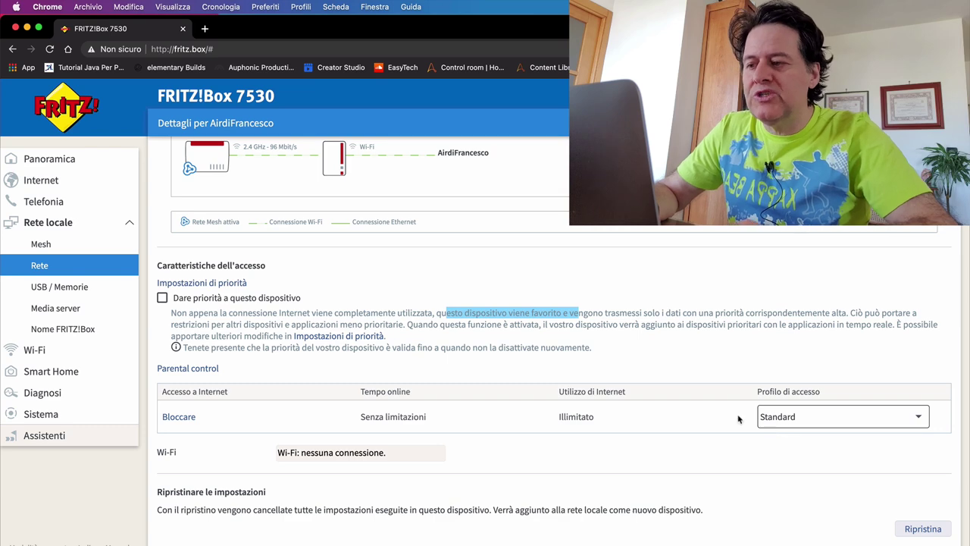
Open the priority settings of the Internet filters and review the real-time, prioritised and background application rules
{"action": "left_click", "coordinate": [356, 339]}
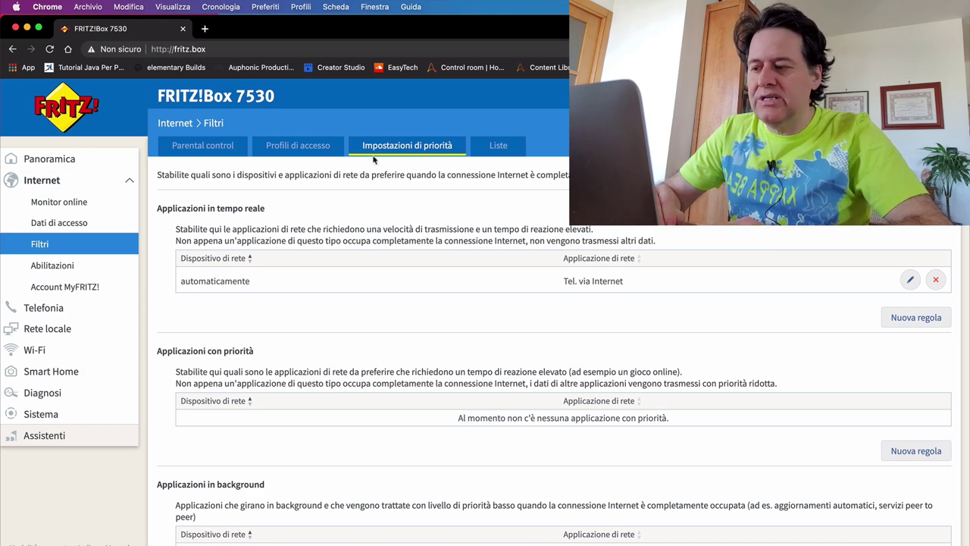
{"action": "scroll", "coordinate": [376, 316], "scroll_direction": "down", "scroll_amount": 2}
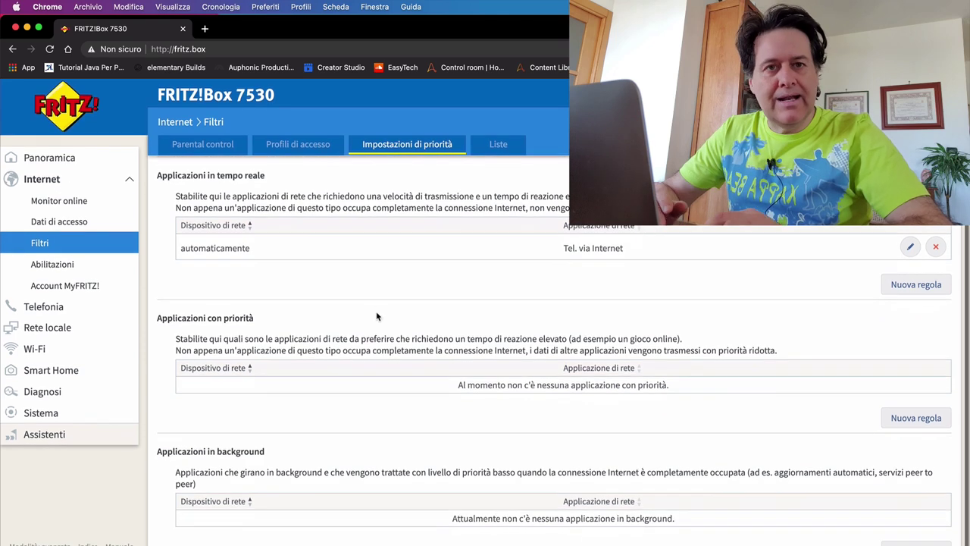
{"action": "scroll", "coordinate": [377, 316], "scroll_direction": "up", "scroll_amount": 2}
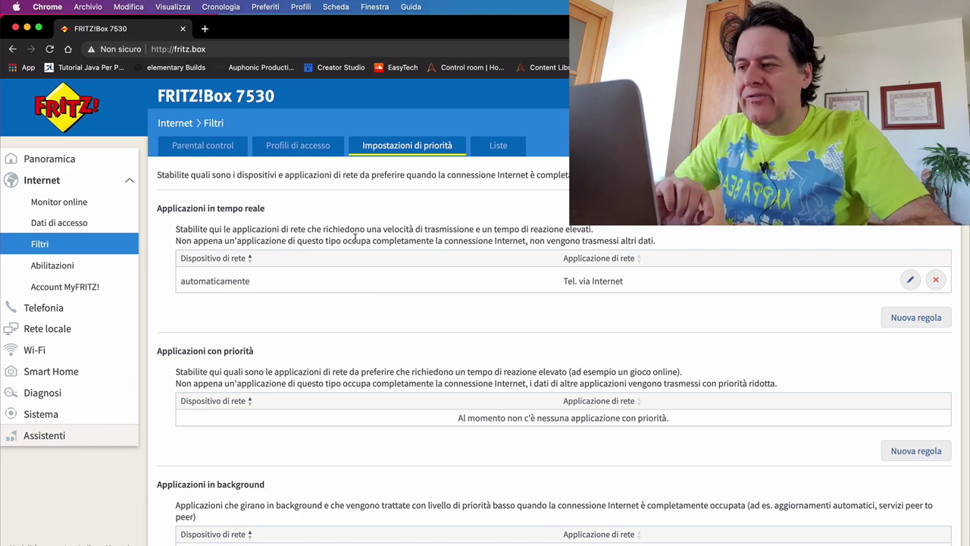
Create a new access profile named "Connessione figli"
{"action": "left_click", "coordinate": [311, 148]}
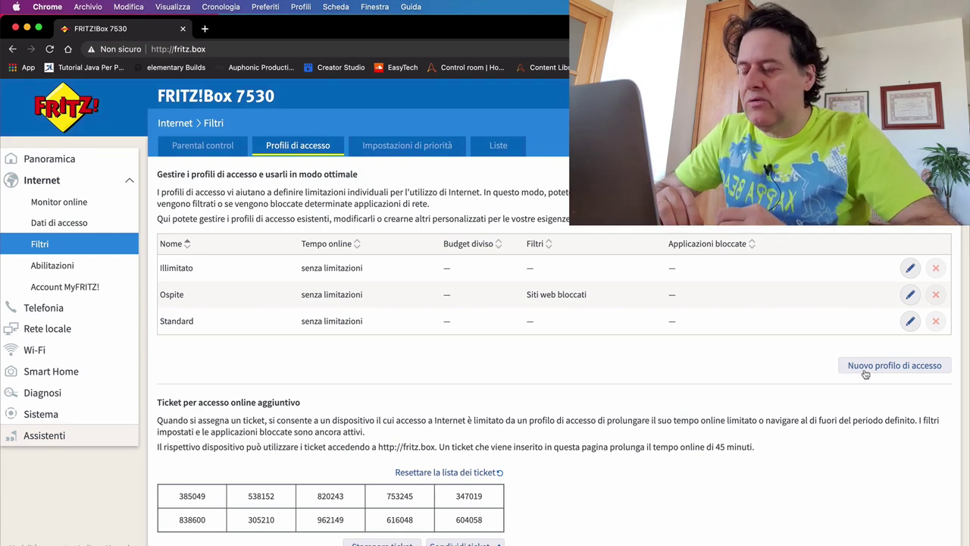
{"action": "left_click", "coordinate": [863, 371]}
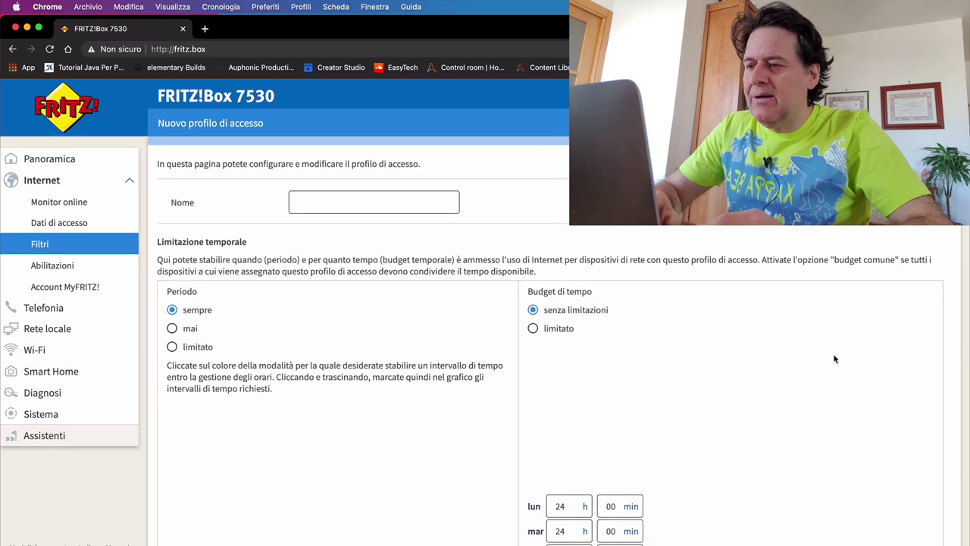
{"action": "left_click", "coordinate": [402, 194]}
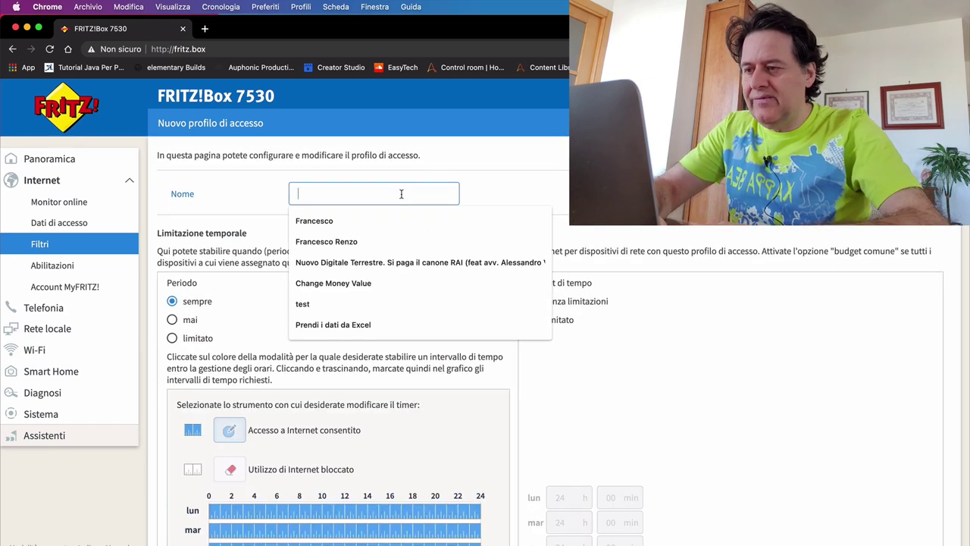
{"action": "type", "text": "Connessione figli"}
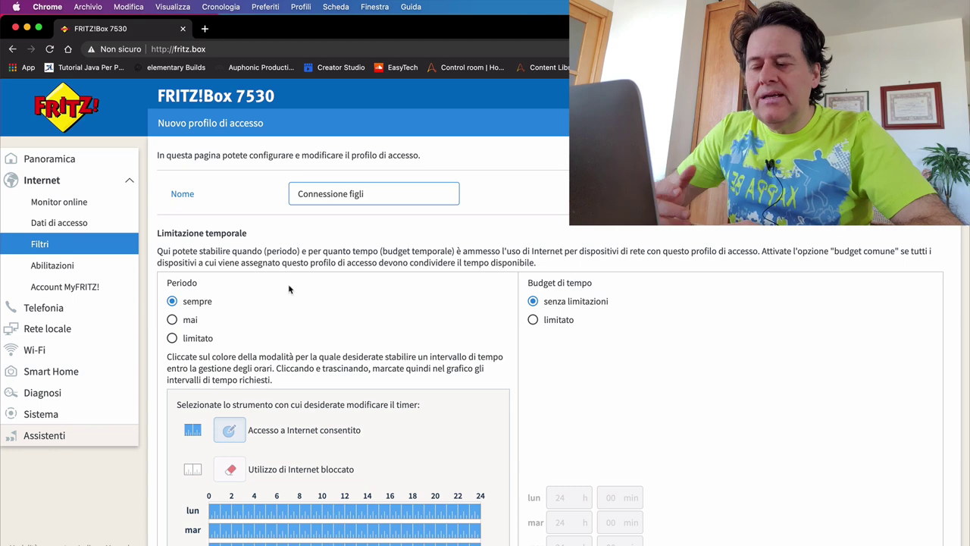
Limit the profile's online period and block Monday from 0 to 8, about 14 to 15:30, and 21 to 24
{"action": "scroll", "coordinate": [290, 292], "scroll_direction": "down", "scroll_amount": 3}
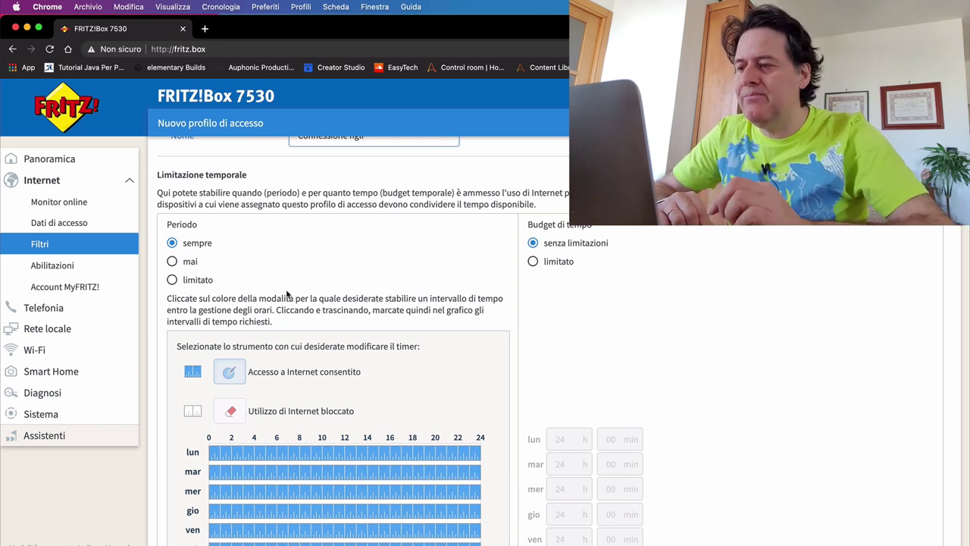
{"action": "left_click", "coordinate": [195, 282]}
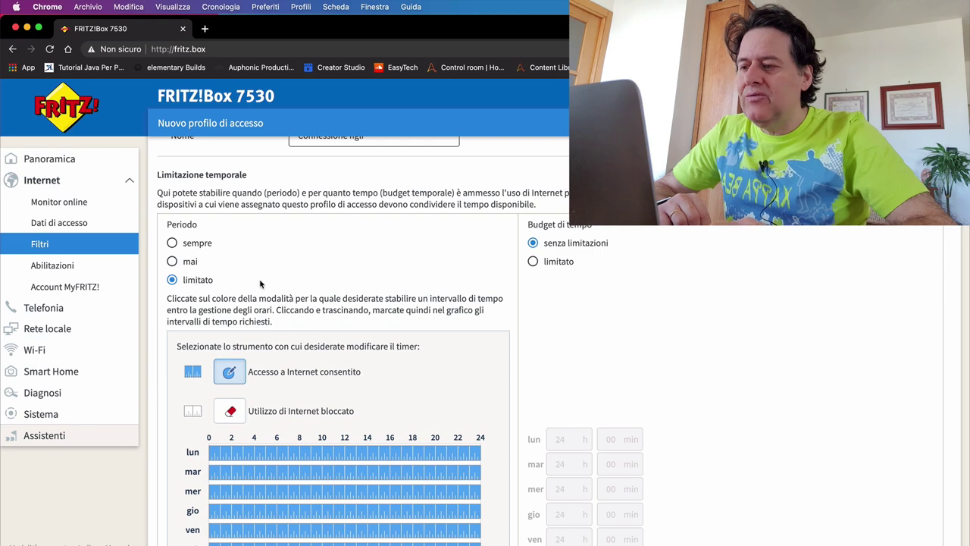
{"action": "scroll", "coordinate": [260, 283], "scroll_direction": "down", "scroll_amount": 3}
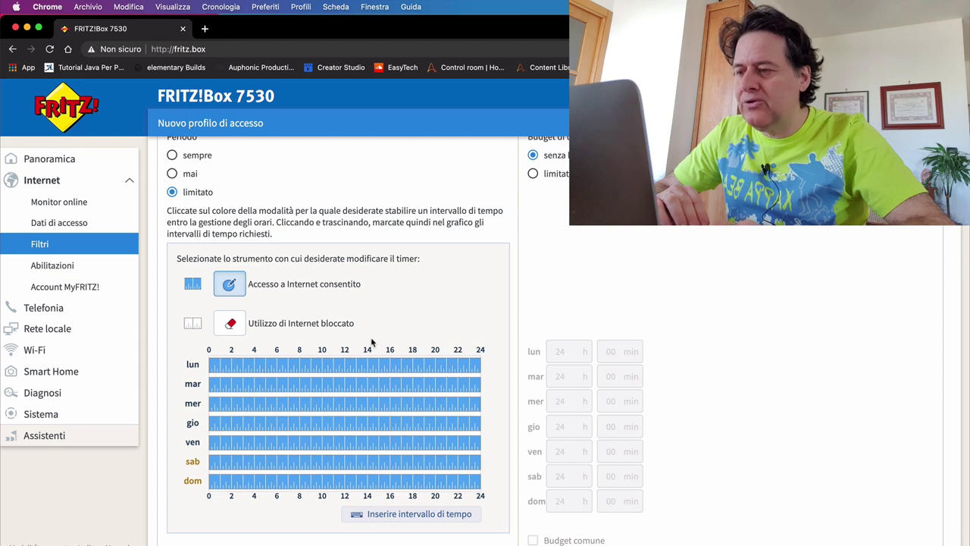
{"action": "left_click", "coordinate": [238, 326]}
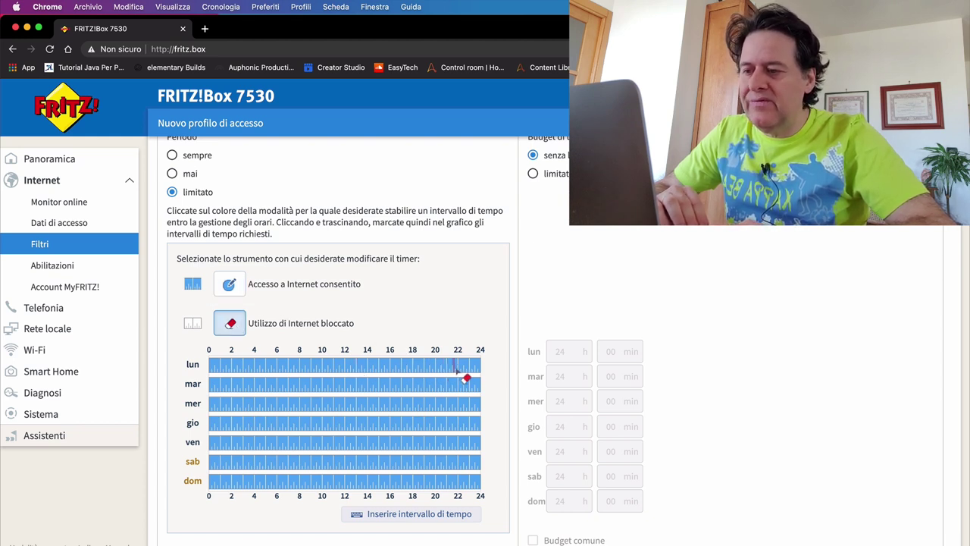
{"action": "left_click_drag", "start_coordinate": [448, 366], "coordinate": [481, 365]}
{"action": "mouse_move", "coordinate": [235, 367]}
{"action": "left_mouse_down"}
{"action": "mouse_move", "coordinate": [210, 373]}
{"action": "mouse_move", "coordinate": [299, 370]}
{"action": "left_mouse_up"}
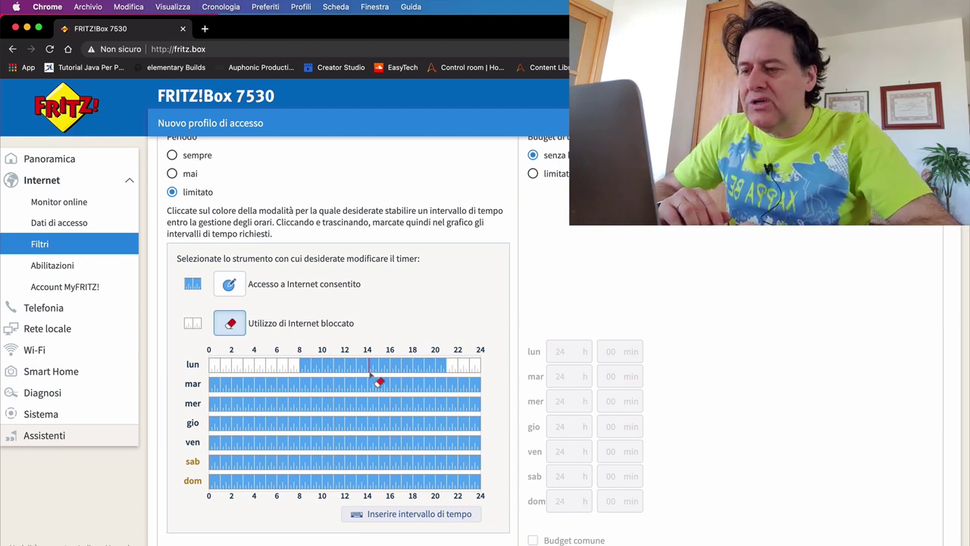
{"action": "left_click_drag", "start_coordinate": [370, 374], "coordinate": [389, 377]}
Enable website filtering with the blocked sites list and save the access profile
{"action": "scroll", "coordinate": [474, 442], "scroll_direction": "down", "scroll_amount": 2}
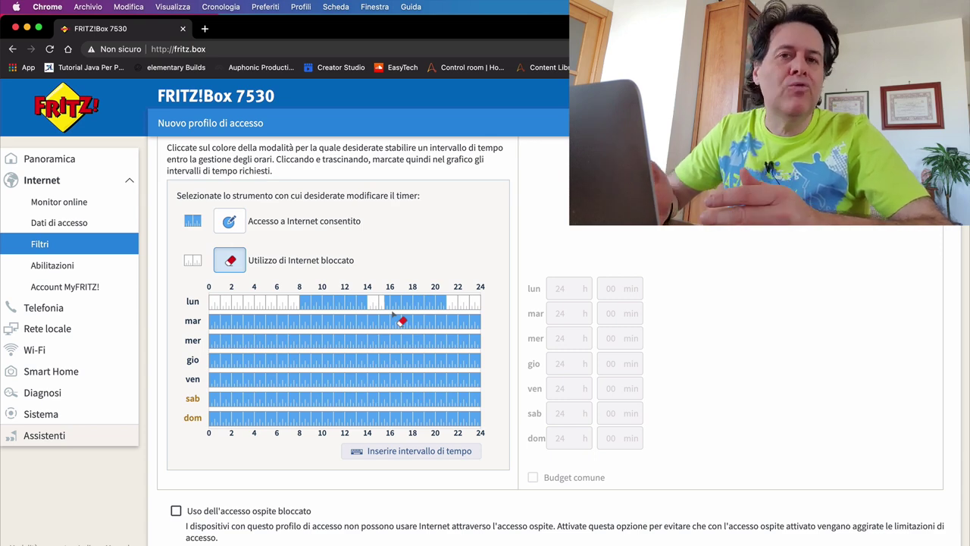
{"action": "scroll", "coordinate": [455, 363], "scroll_direction": "down", "scroll_amount": 6}
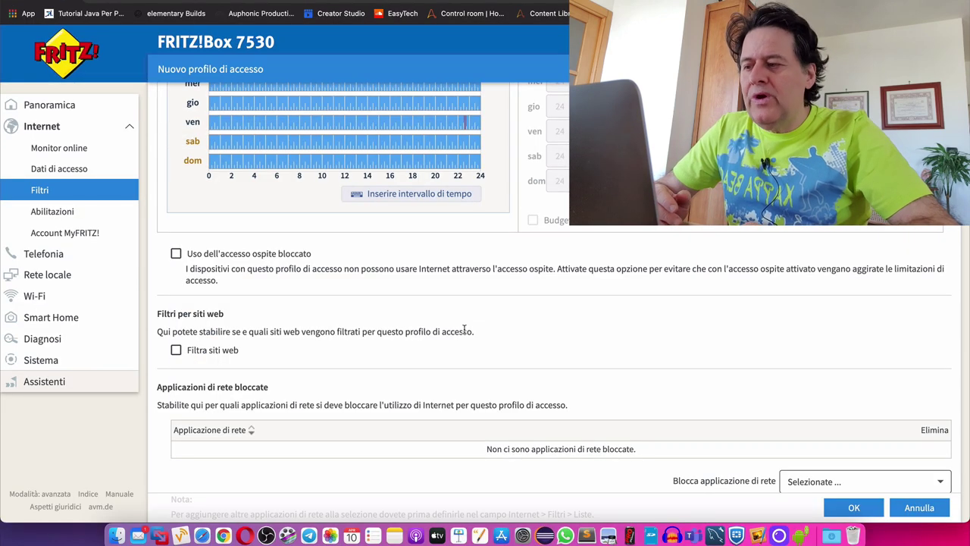
{"action": "scroll", "coordinate": [464, 330], "scroll_direction": "down", "scroll_amount": 1}
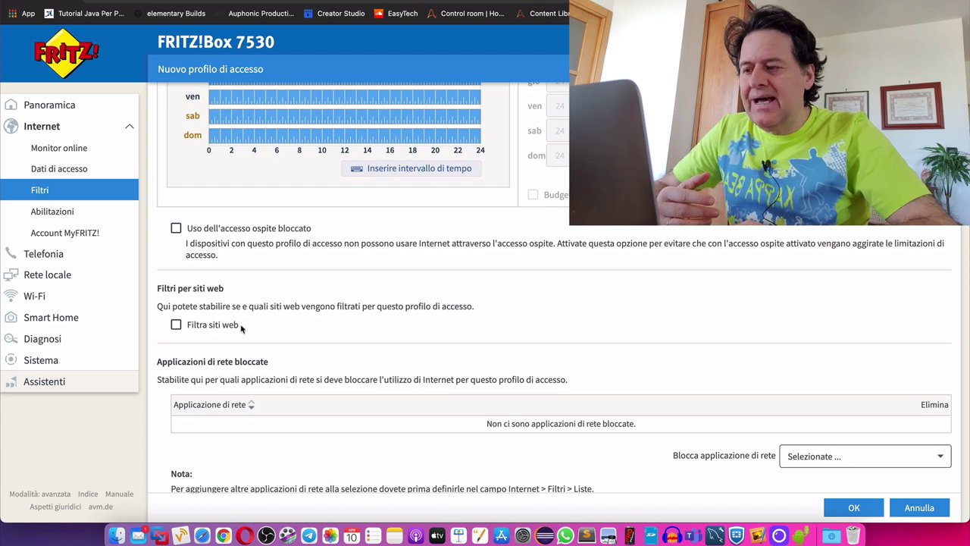
{"action": "left_click", "coordinate": [212, 326]}
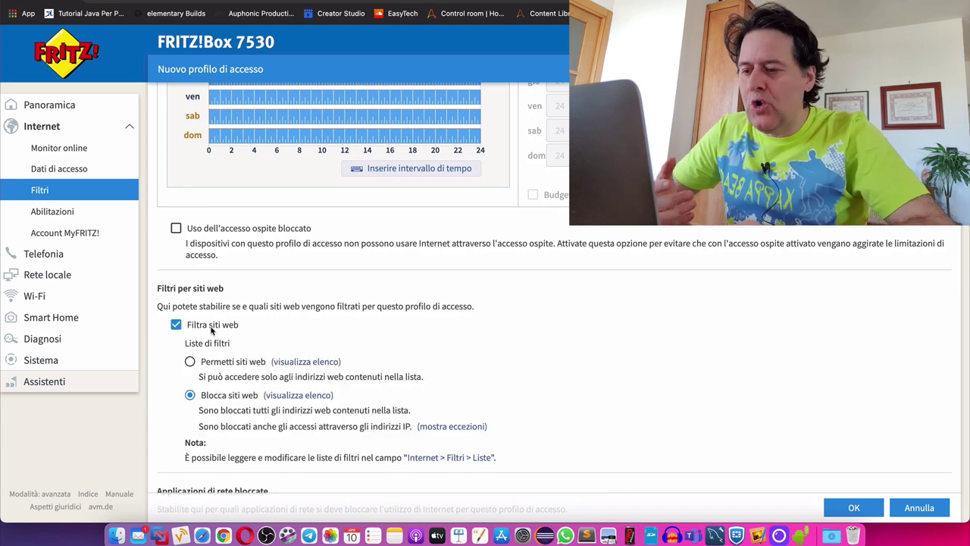
{"action": "scroll", "coordinate": [260, 382], "scroll_direction": "down", "scroll_amount": 2}
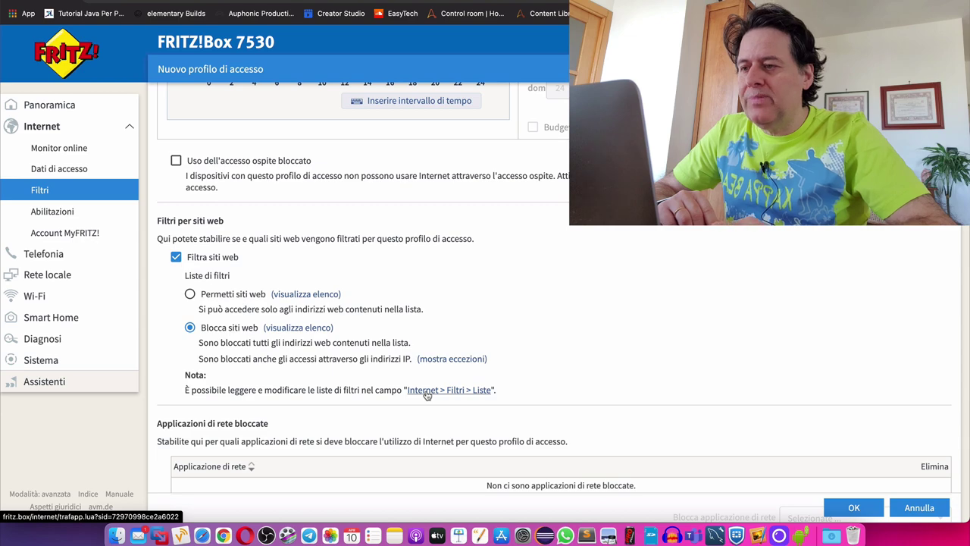
{"action": "scroll", "coordinate": [427, 394], "scroll_direction": "up", "scroll_amount": 10}
{"action": "scroll", "coordinate": [428, 396], "scroll_direction": "down", "scroll_amount": 6}
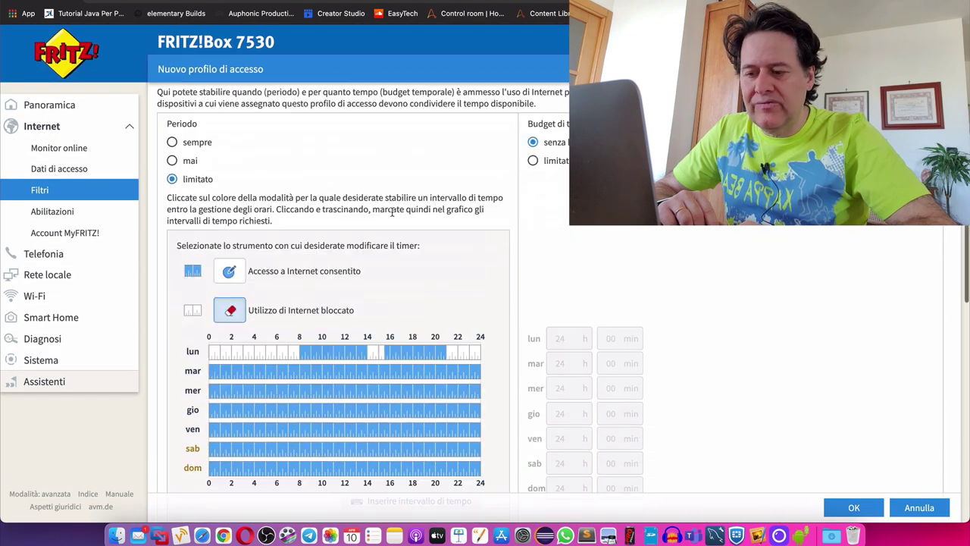
{"action": "scroll", "coordinate": [811, 480], "scroll_direction": "down", "scroll_amount": 5}
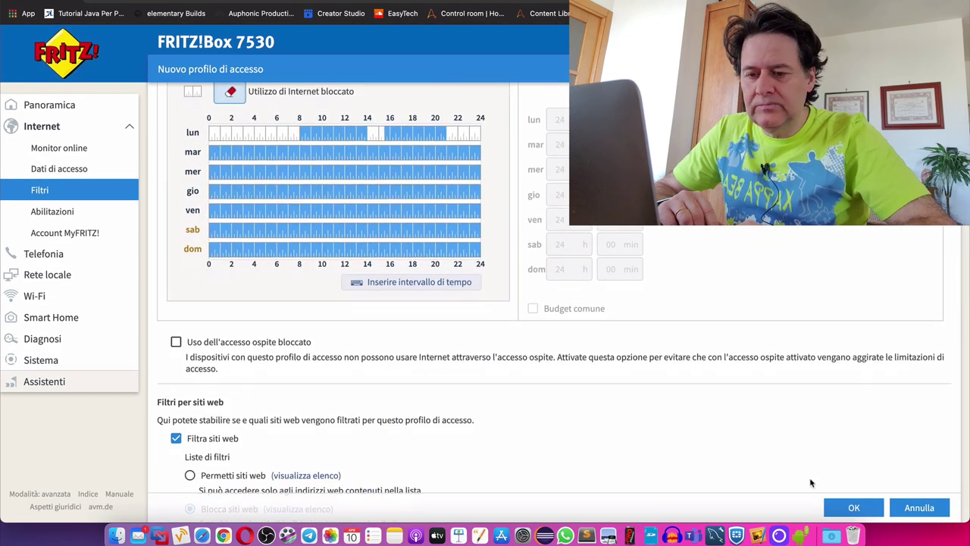
{"action": "left_click", "coordinate": [851, 507]}
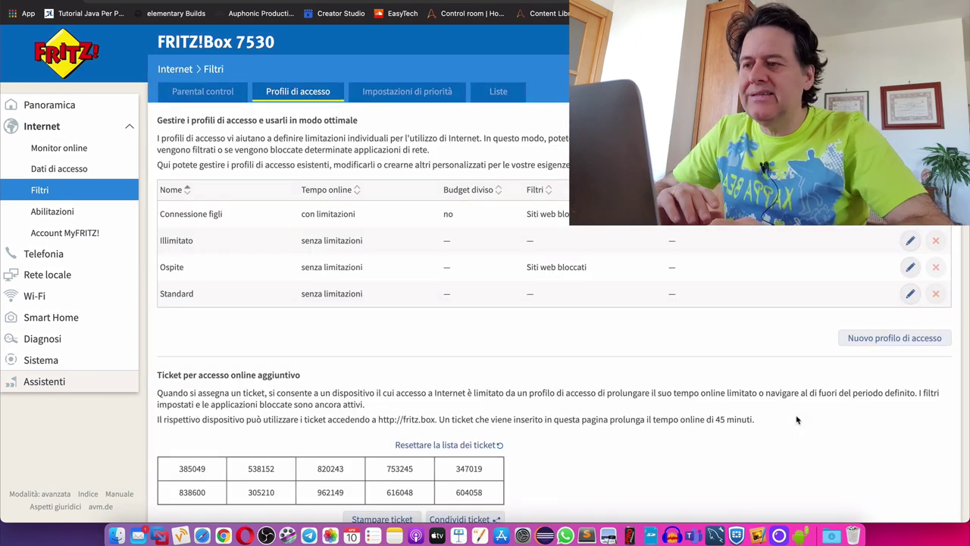
Open the list of blocked websites for editing from the Internet filter lists
{"action": "left_click", "coordinate": [498, 91]}
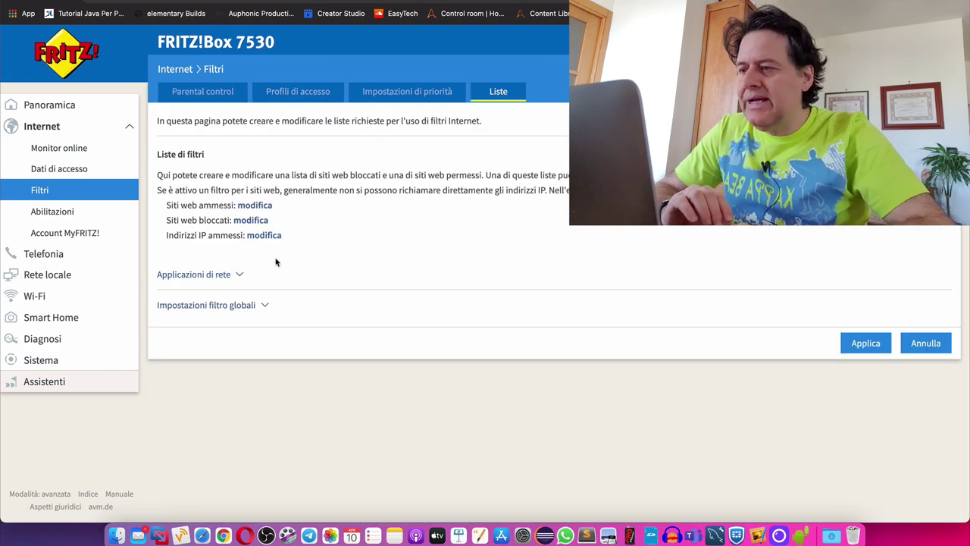
{"action": "left_click", "coordinate": [258, 222]}
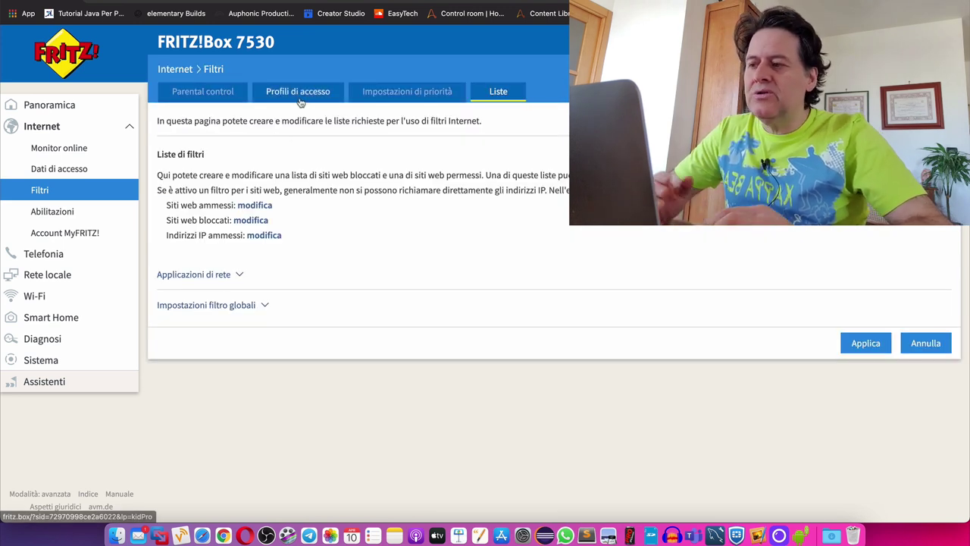
Try the "Connessione figli" access profile on the network device at 192.168.178.37 and cancel the change
{"action": "left_click", "coordinate": [228, 94]}
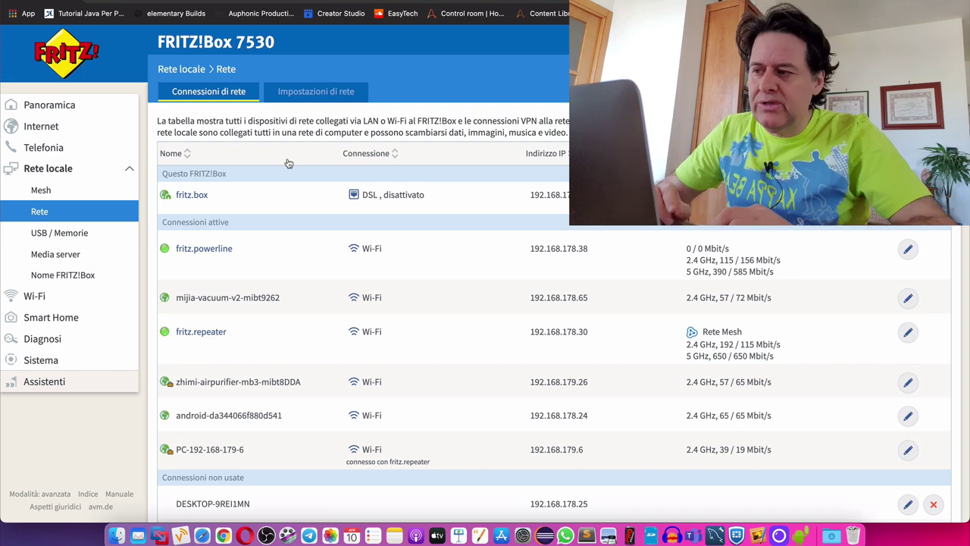
{"action": "scroll", "coordinate": [307, 234], "scroll_direction": "down", "scroll_amount": 10}
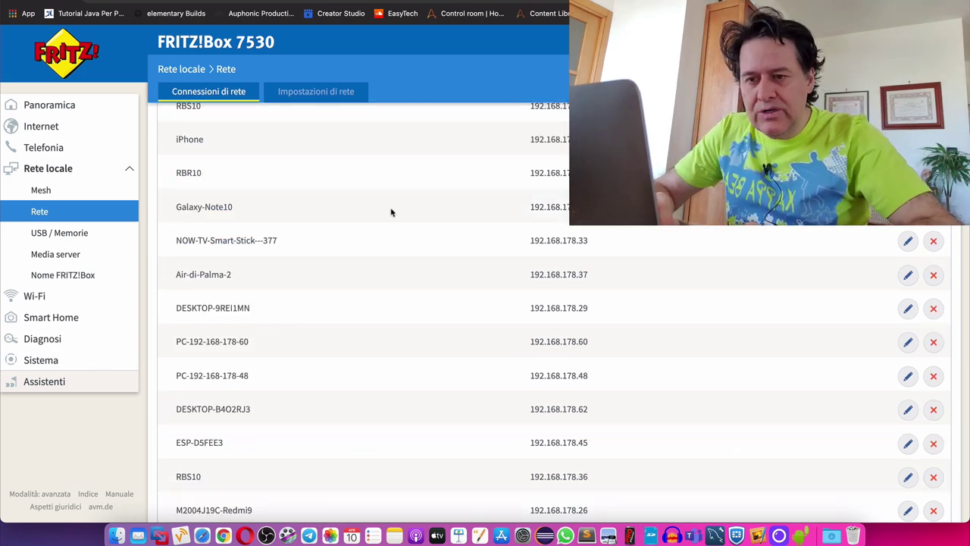
{"action": "left_click", "coordinate": [908, 275]}
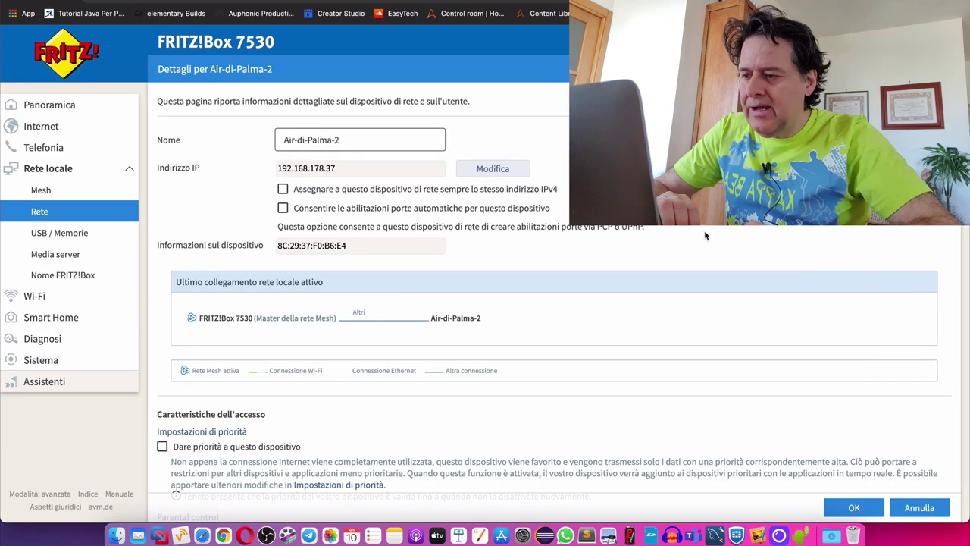
{"action": "scroll", "coordinate": [541, 253], "scroll_direction": "down", "scroll_amount": 7}
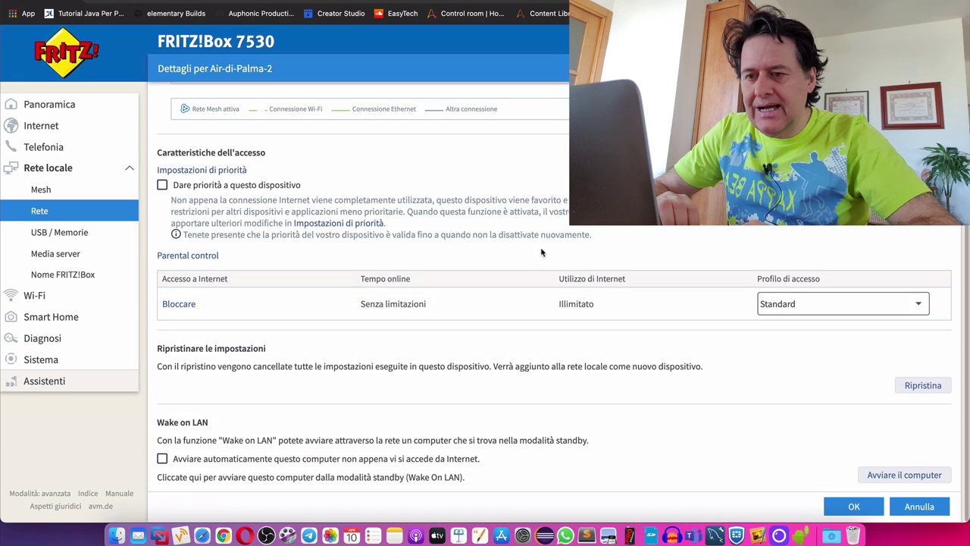
{"action": "left_click", "coordinate": [788, 306]}
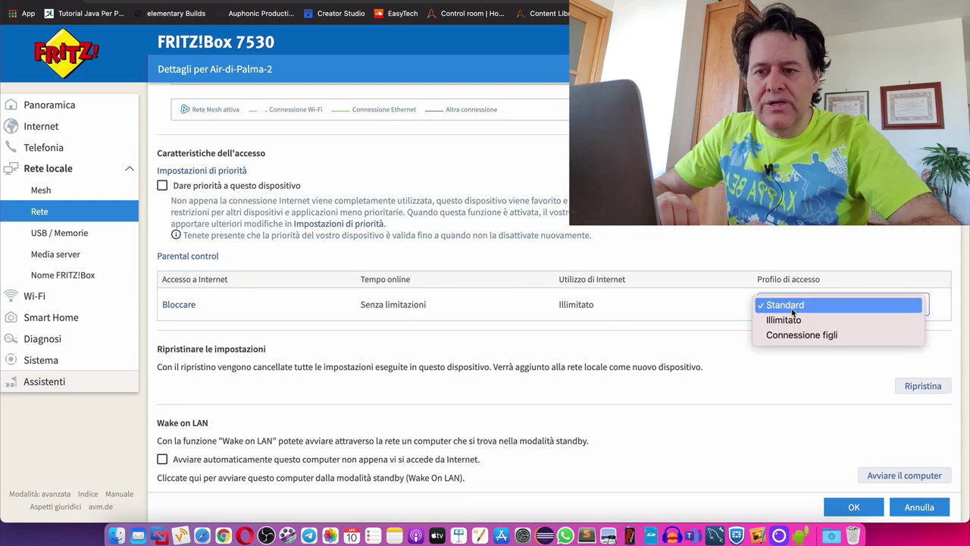
{"action": "left_click", "coordinate": [800, 342]}
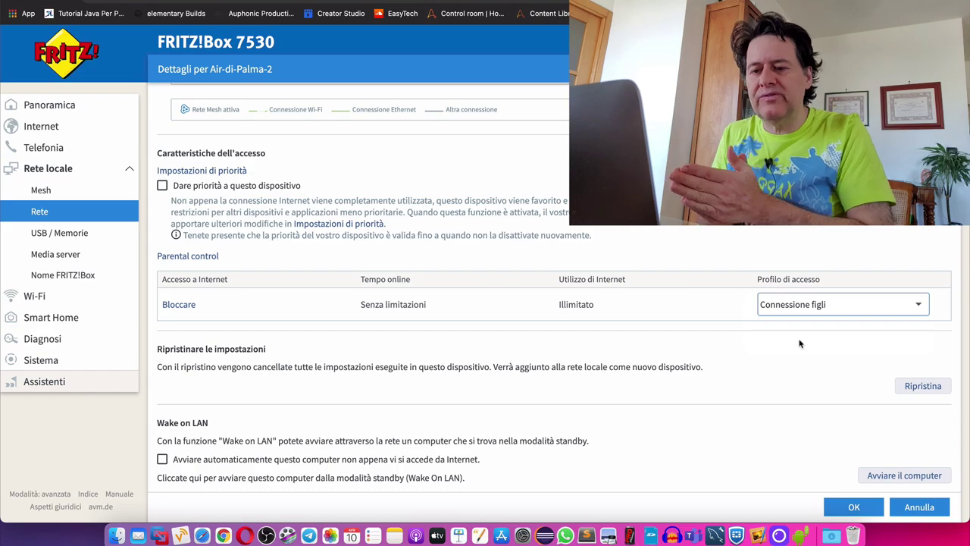
{"action": "left_click", "coordinate": [919, 507]}
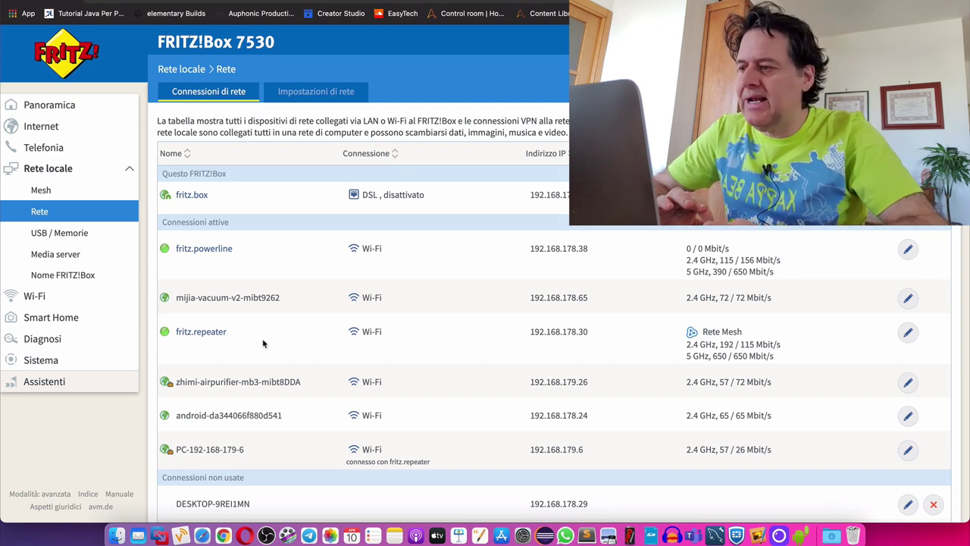
Examine the mesh overview of the local network, including connected devices, their links and the active connections list
{"action": "left_click", "coordinate": [57, 194]}
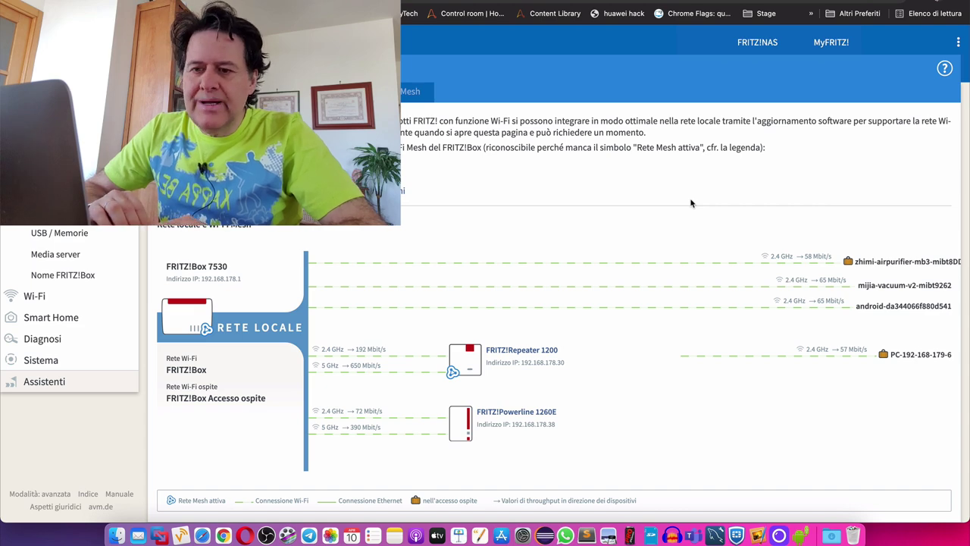
{"action": "scroll", "coordinate": [690, 203], "scroll_direction": "down", "scroll_amount": 2}
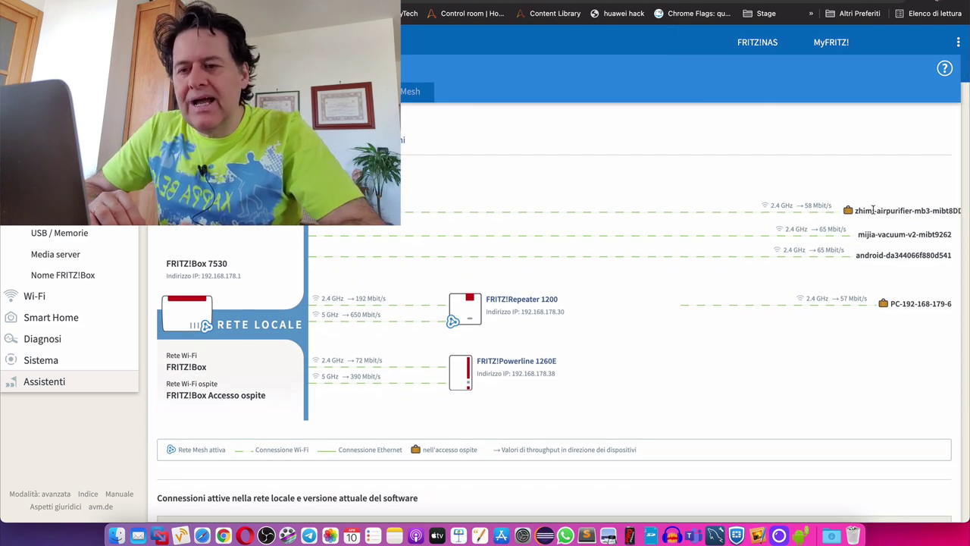
{"action": "left_click_drag", "start_coordinate": [873, 210], "coordinate": [923, 234]}
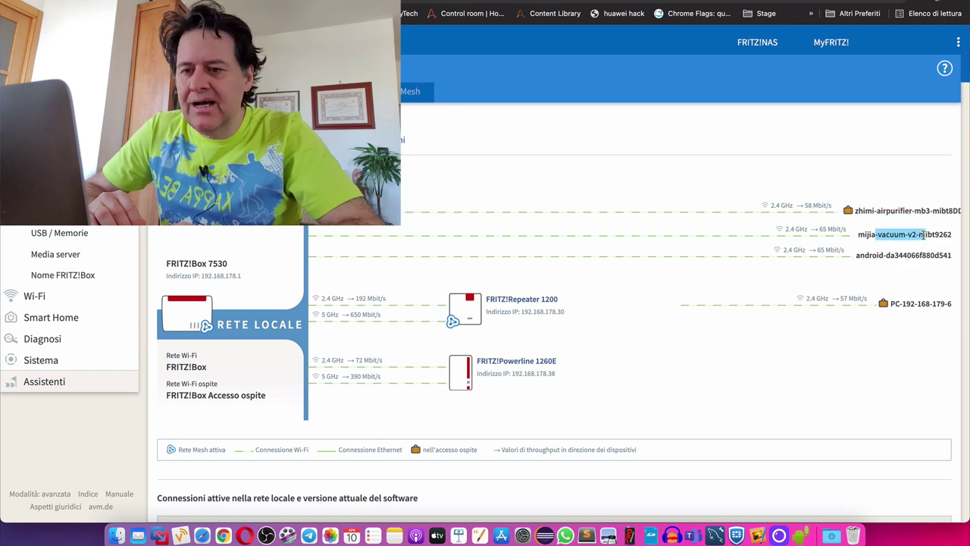
{"action": "left_click_drag", "start_coordinate": [877, 256], "coordinate": [912, 264]}
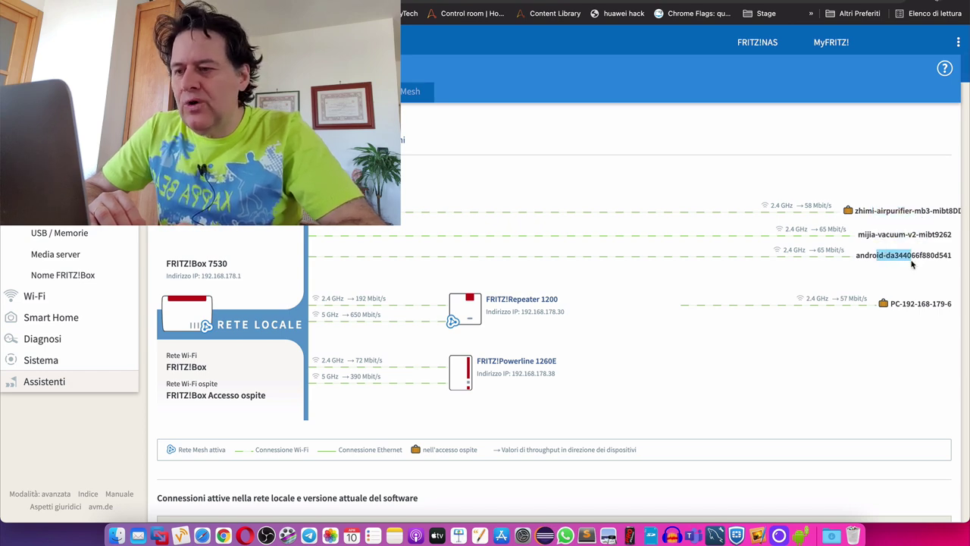
{"action": "scroll", "coordinate": [913, 264], "scroll_direction": "down", "scroll_amount": 3}
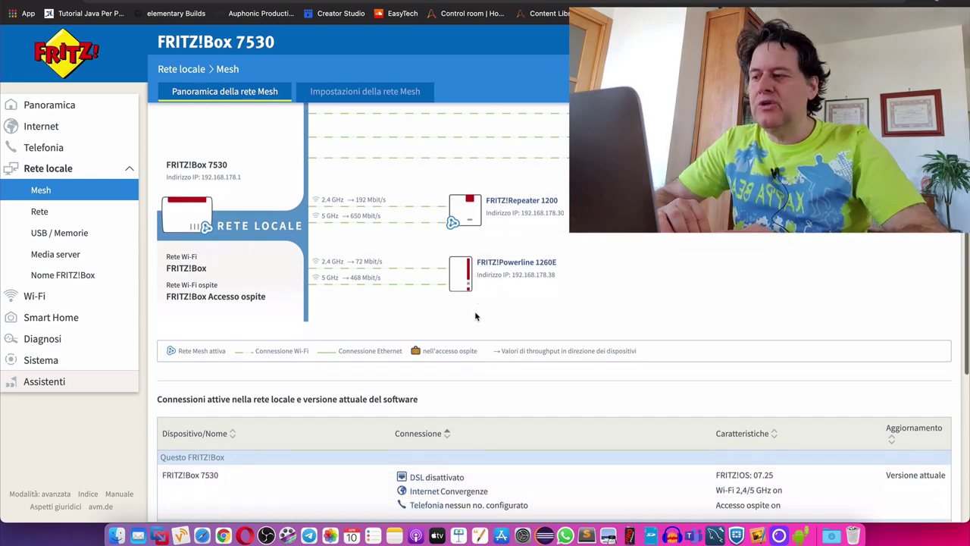
{"action": "scroll", "coordinate": [475, 314], "scroll_direction": "down", "scroll_amount": 4}
Open the wireless network settings and review the known devices, network name and active frequency bands
{"action": "left_click", "coordinate": [34, 295]}
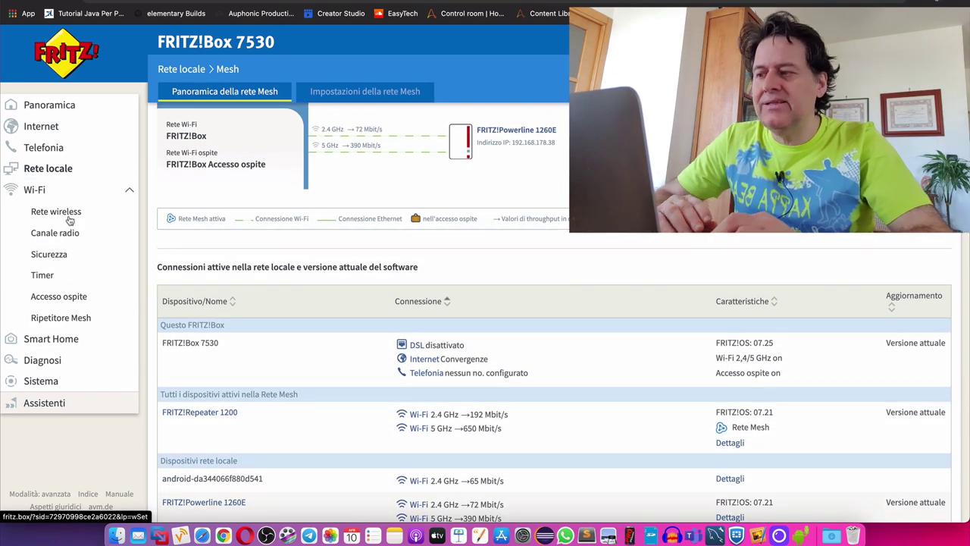
{"action": "left_click", "coordinate": [56, 213]}
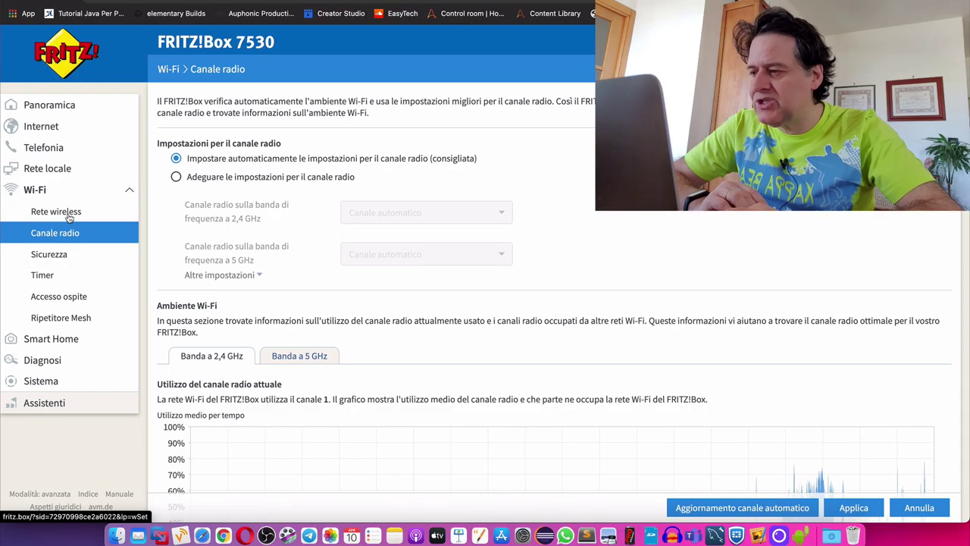
{"action": "left_click", "coordinate": [66, 213]}
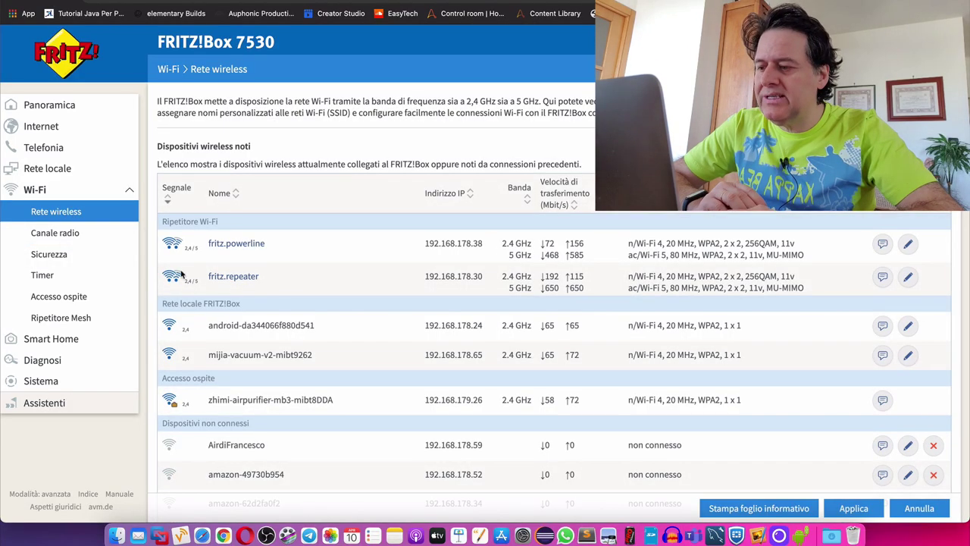
{"action": "scroll", "coordinate": [189, 284], "scroll_direction": "down", "scroll_amount": 3}
{"action": "scroll", "coordinate": [189, 285], "scroll_direction": "down", "scroll_amount": 20}
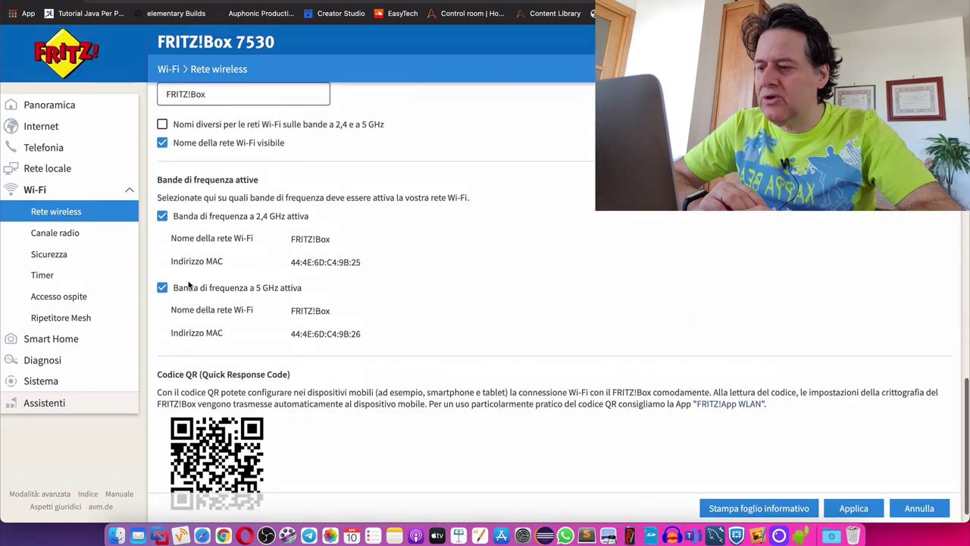
{"action": "scroll", "coordinate": [189, 284], "scroll_direction": "down", "scroll_amount": 8}
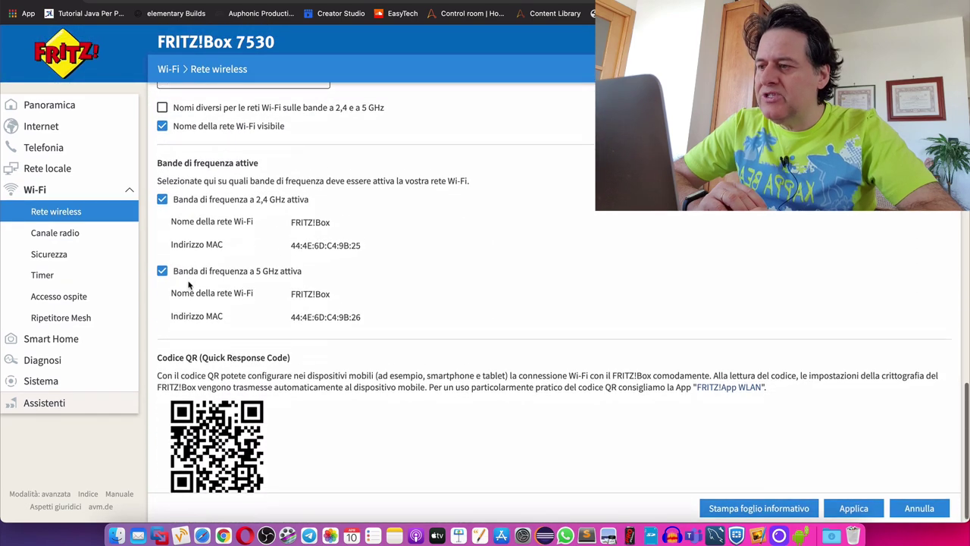
{"action": "scroll", "coordinate": [188, 285], "scroll_direction": "up", "scroll_amount": 4}
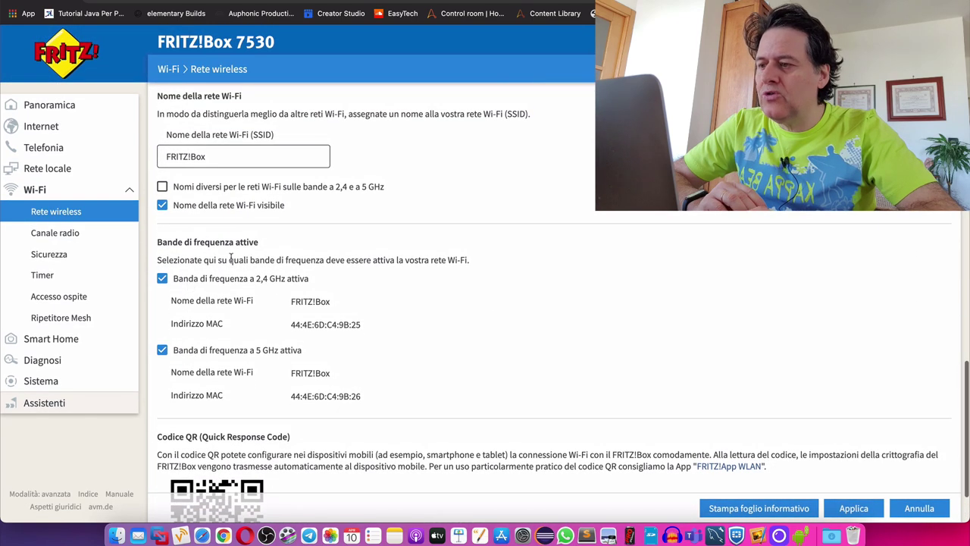
{"action": "scroll", "coordinate": [246, 213], "scroll_direction": "up", "scroll_amount": 1}
Try enabling different Wi-Fi names for the 2.4 and 5 GHz bands, and restore the single shared name
{"action": "left_click", "coordinate": [216, 178]}
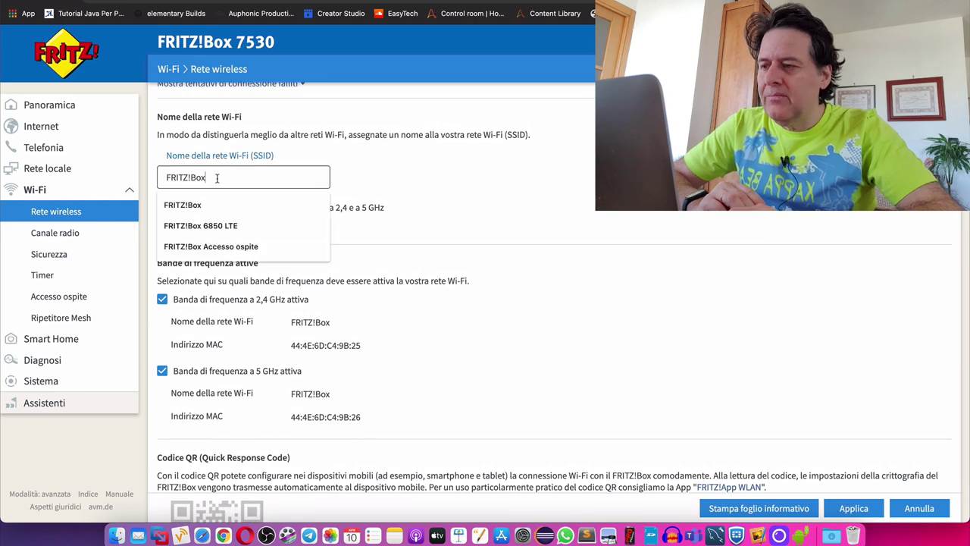
{"action": "double_click", "coordinate": [216, 178]}
{"action": "left_click", "coordinate": [410, 211]}
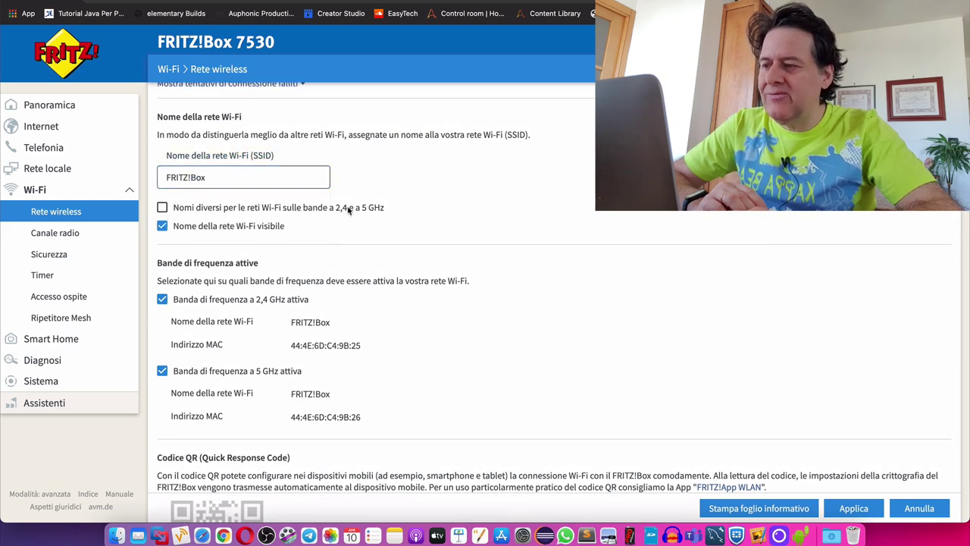
{"action": "left_click_drag", "start_coordinate": [349, 210], "coordinate": [261, 213]}
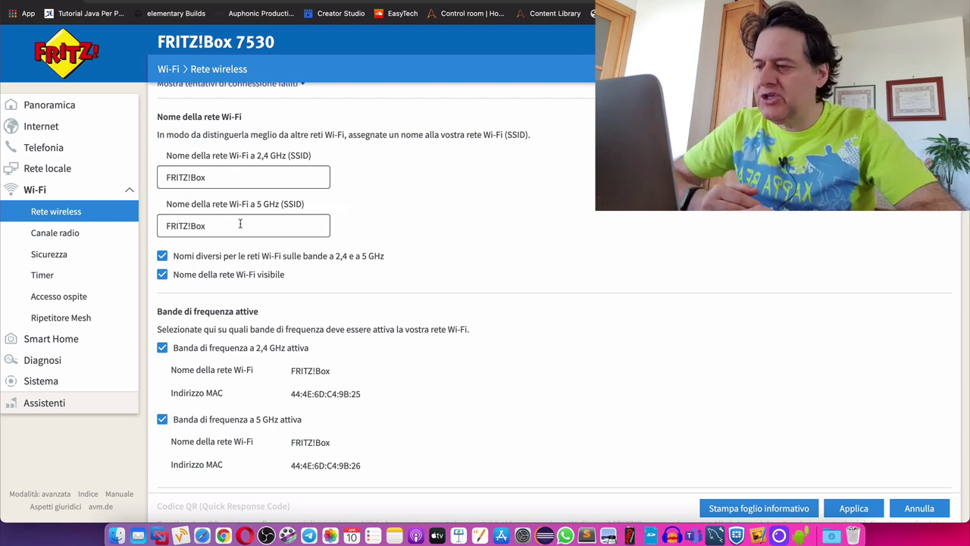
{"action": "left_click", "coordinate": [223, 256]}
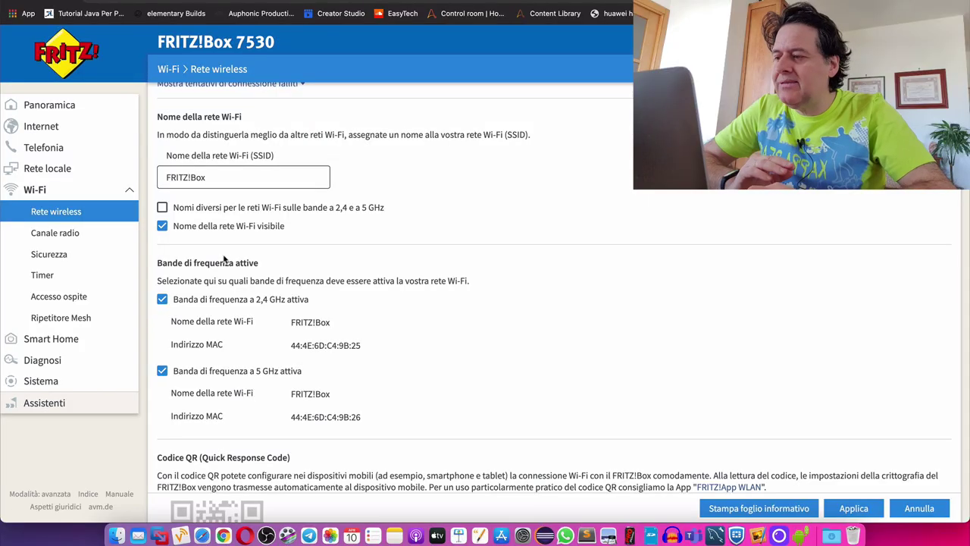
Open the guest access settings without saving the wireless changes, and review the guest network's access type, name and encryption
{"action": "left_click", "coordinate": [97, 297]}
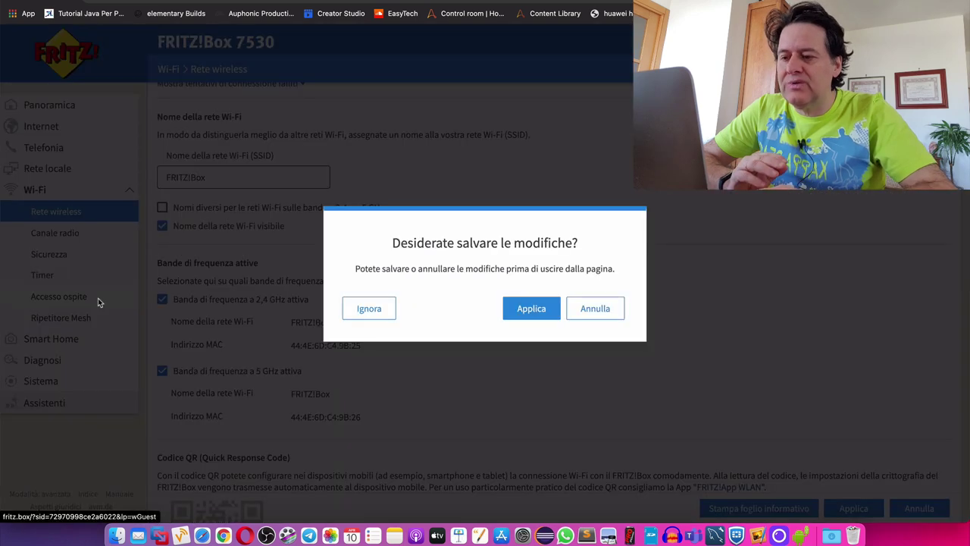
{"action": "left_click", "coordinate": [369, 308]}
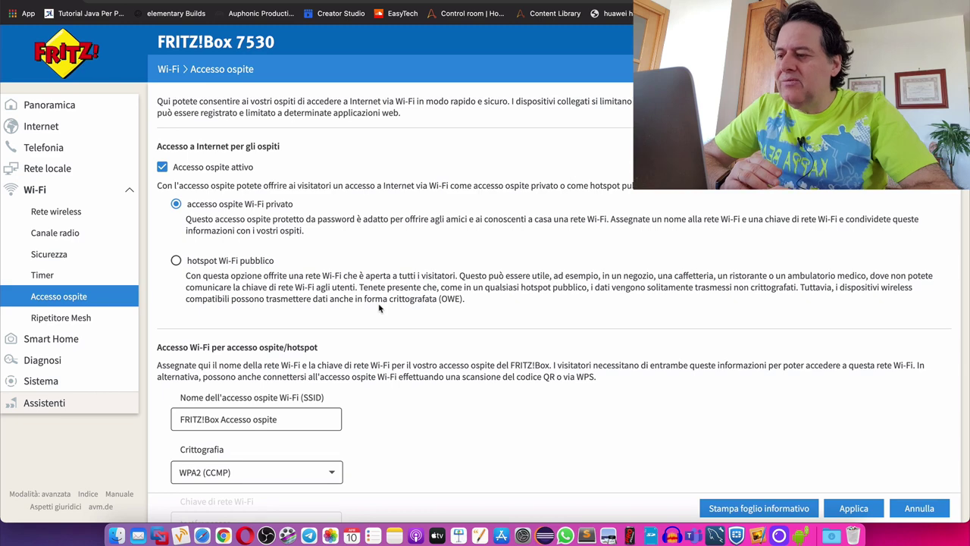
{"action": "scroll", "coordinate": [379, 307], "scroll_direction": "down", "scroll_amount": 5}
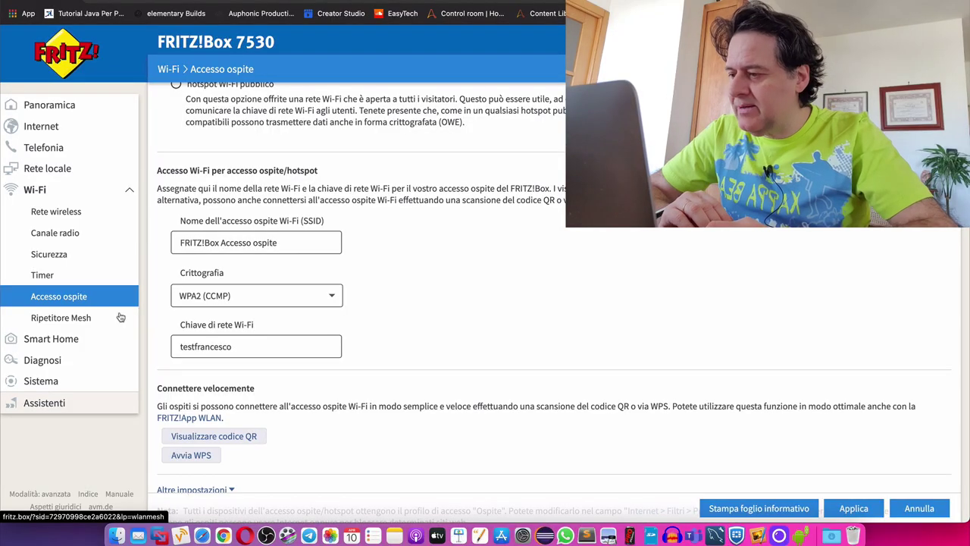
Save the telephony data backup as a ZIP archive in the Scrivania folder and cancel the settings backup confirmation
{"action": "left_click", "coordinate": [74, 375]}
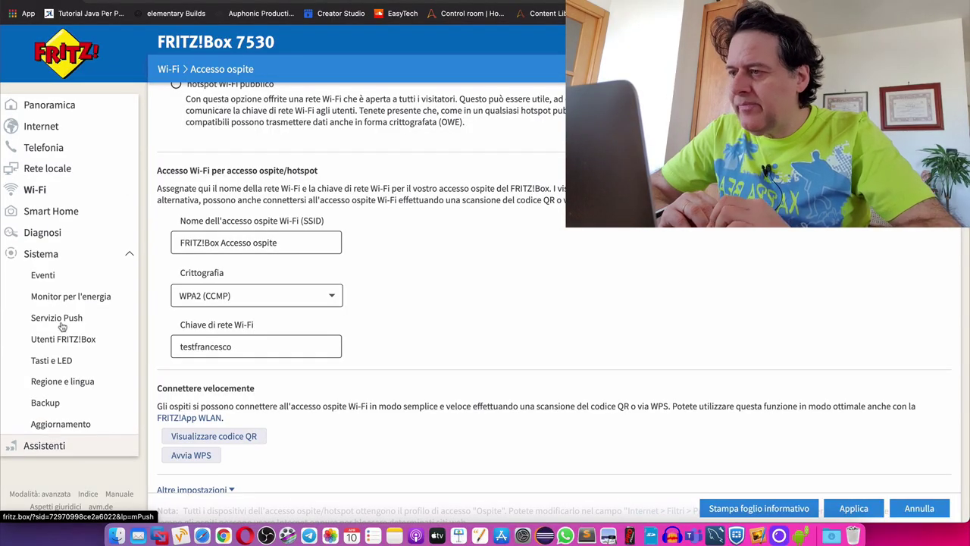
{"action": "left_click", "coordinate": [60, 406]}
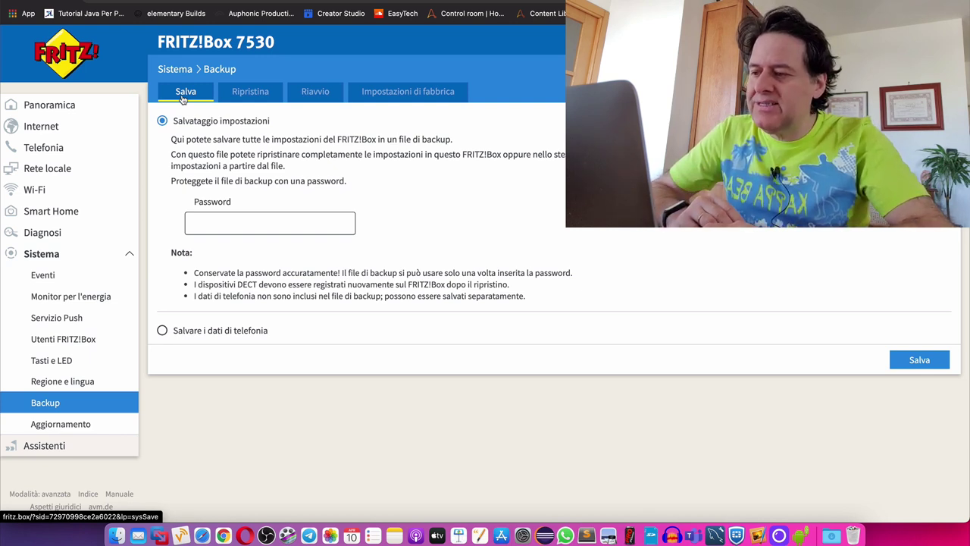
{"action": "left_click", "coordinate": [162, 330]}
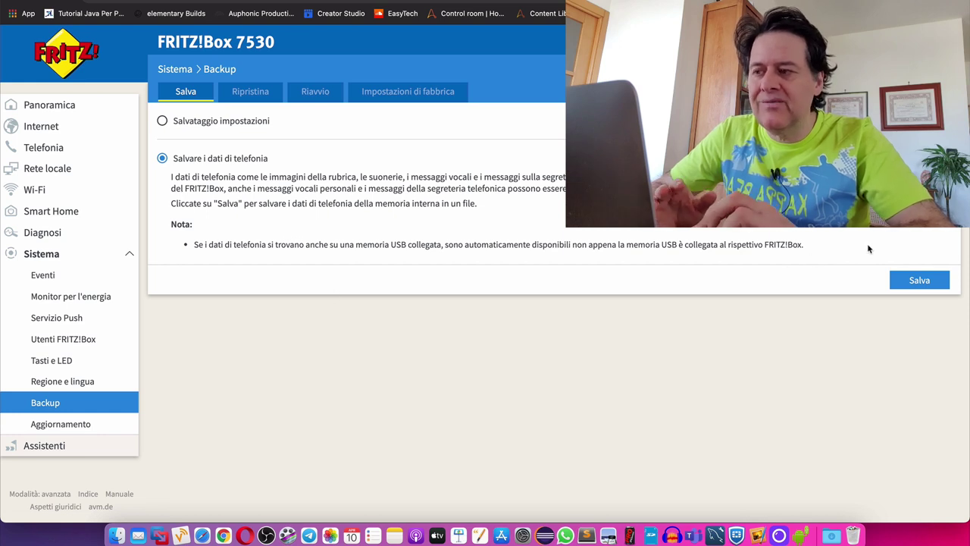
{"action": "left_click", "coordinate": [904, 283]}
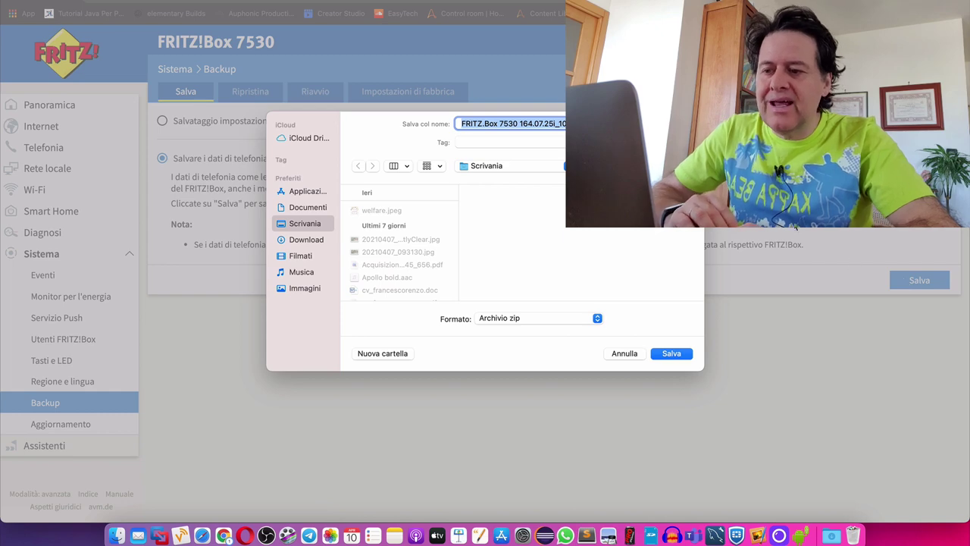
{"action": "left_click", "coordinate": [671, 353]}
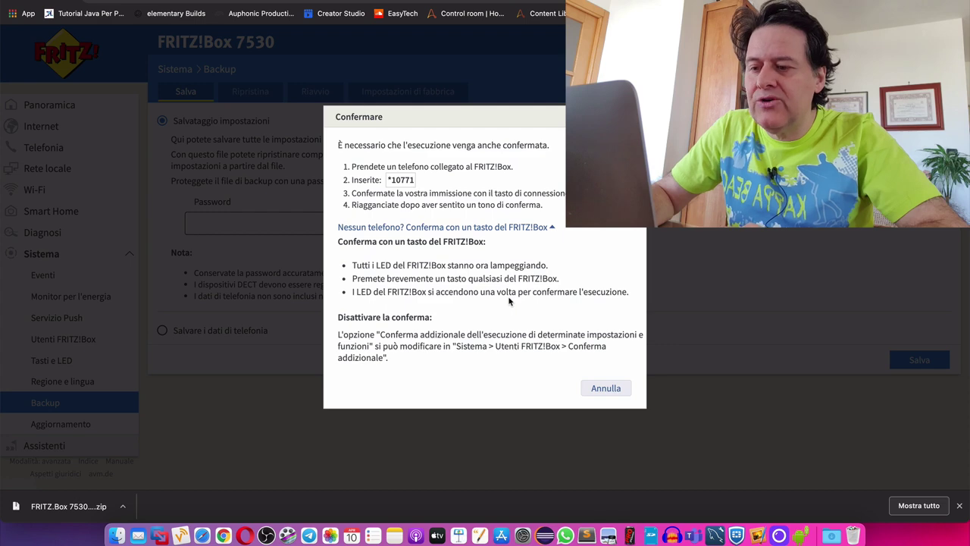
{"action": "left_click", "coordinate": [614, 388]}
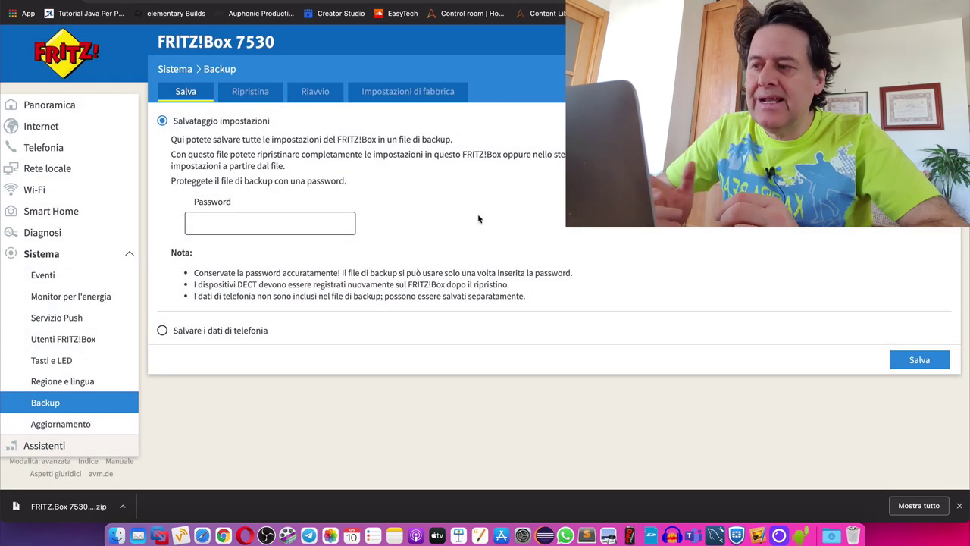
Open the backup restore settings, browse the Scrivania folder for a settings backup file, and cancel the file selection
{"action": "left_click", "coordinate": [254, 95]}
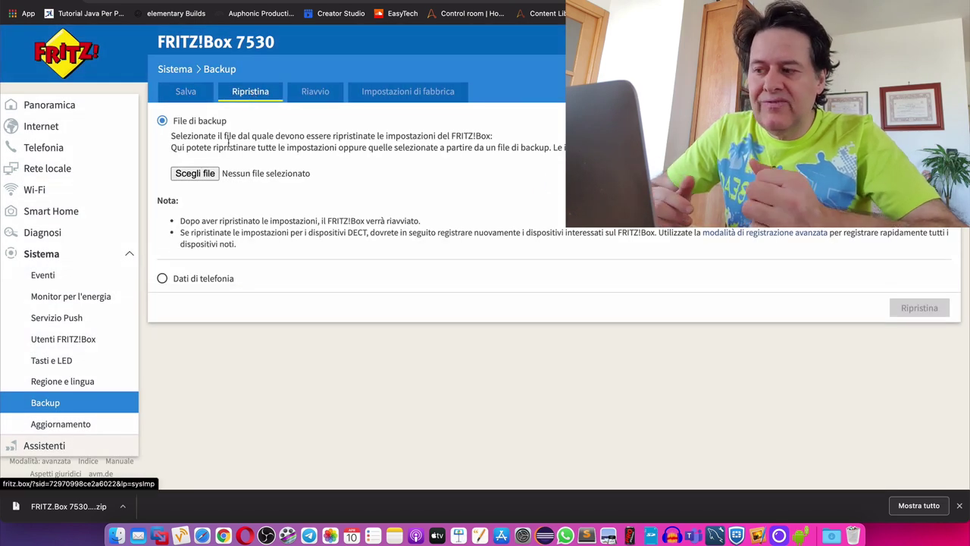
{"action": "left_click", "coordinate": [212, 174]}
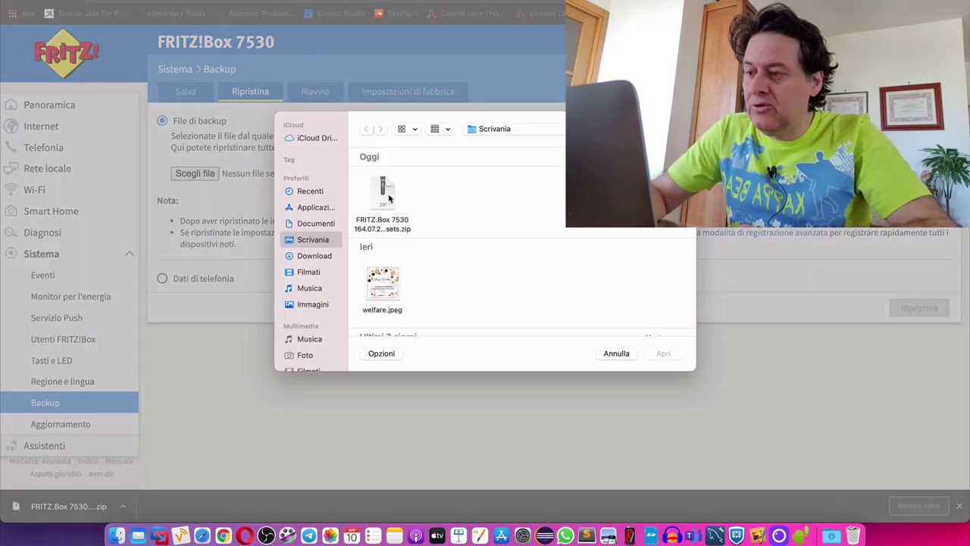
{"action": "key", "text": "Escape"}
Try choosing the FRITZ.Box 7530 ZIP archive in Scrivania for the telephony data restore, and cancel the file selection
{"action": "left_click", "coordinate": [213, 278]}
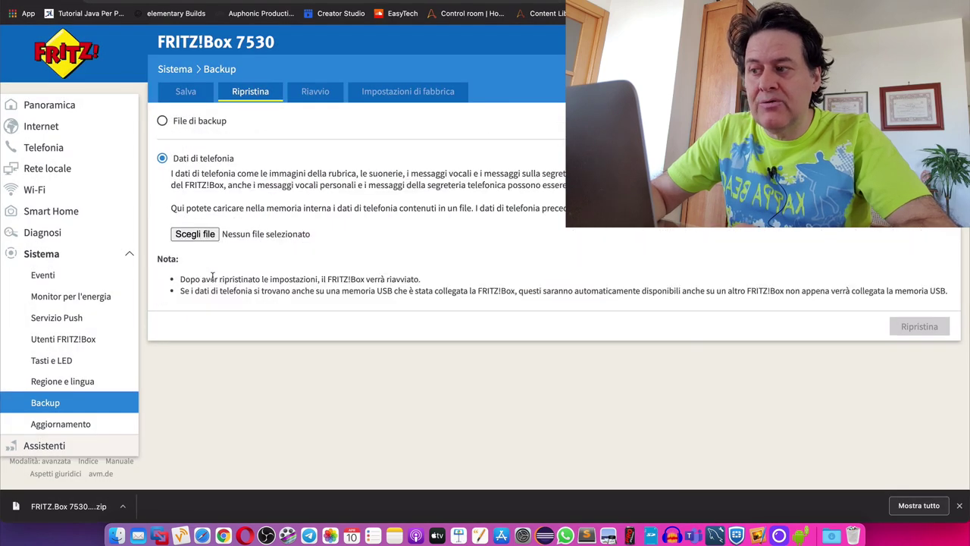
{"action": "left_click", "coordinate": [205, 236]}
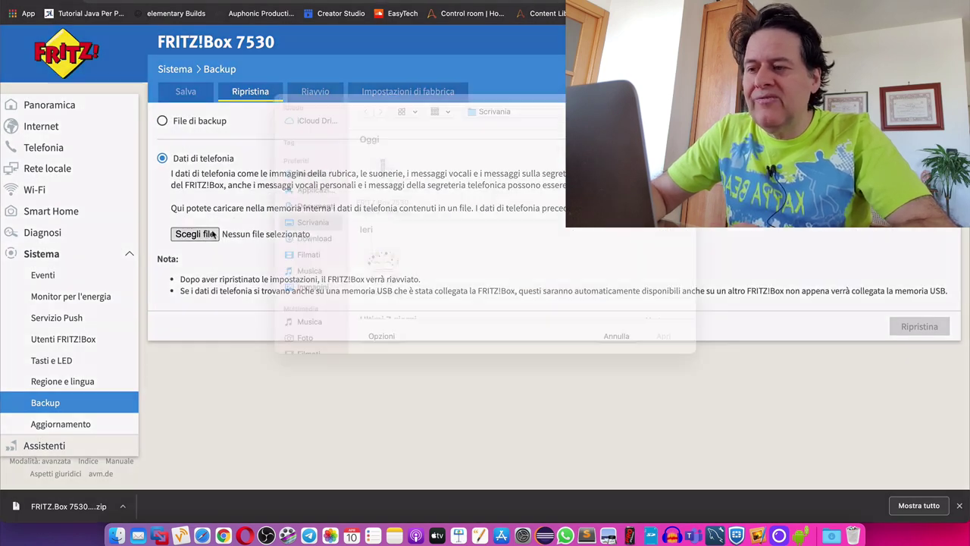
{"action": "left_click", "coordinate": [383, 192]}
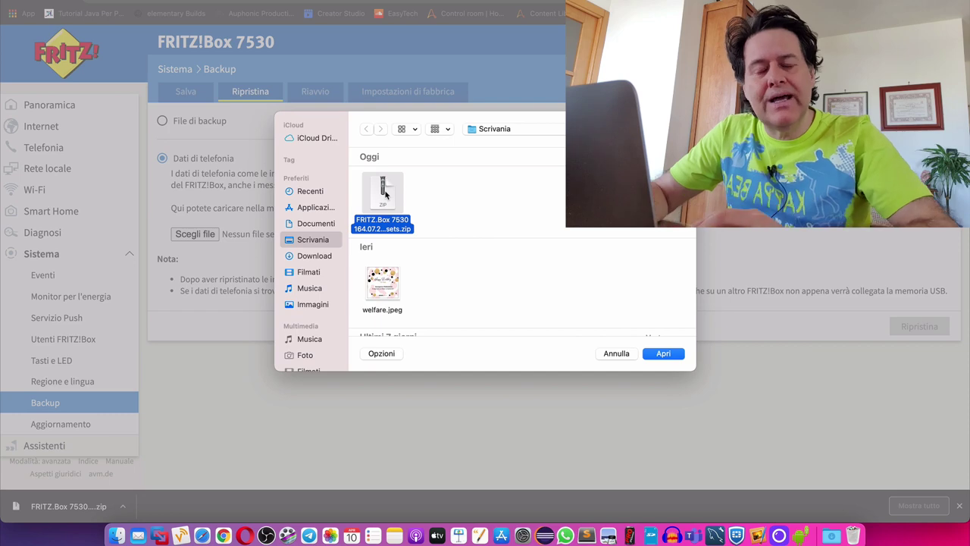
{"action": "scroll", "coordinate": [384, 194], "scroll_direction": "down", "scroll_amount": 5}
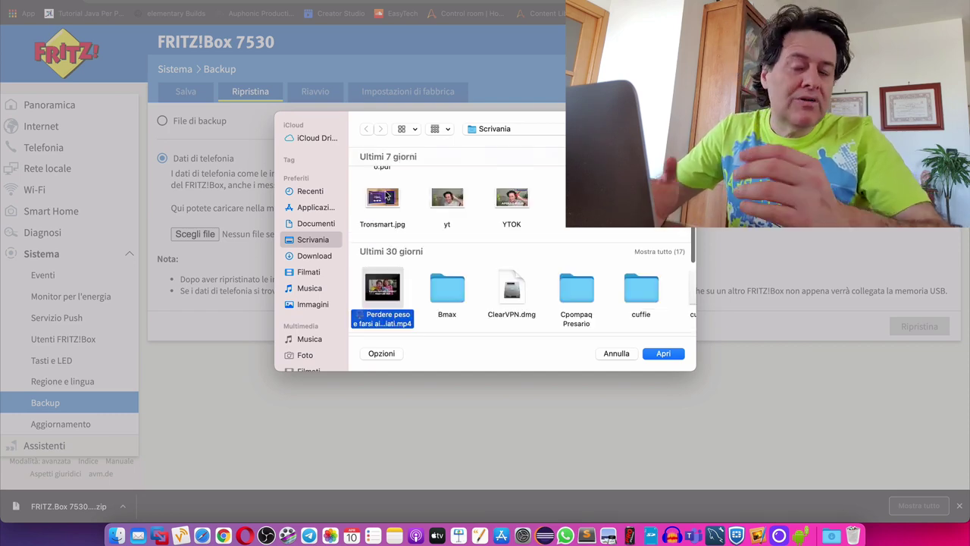
{"action": "key", "text": "Escape"}
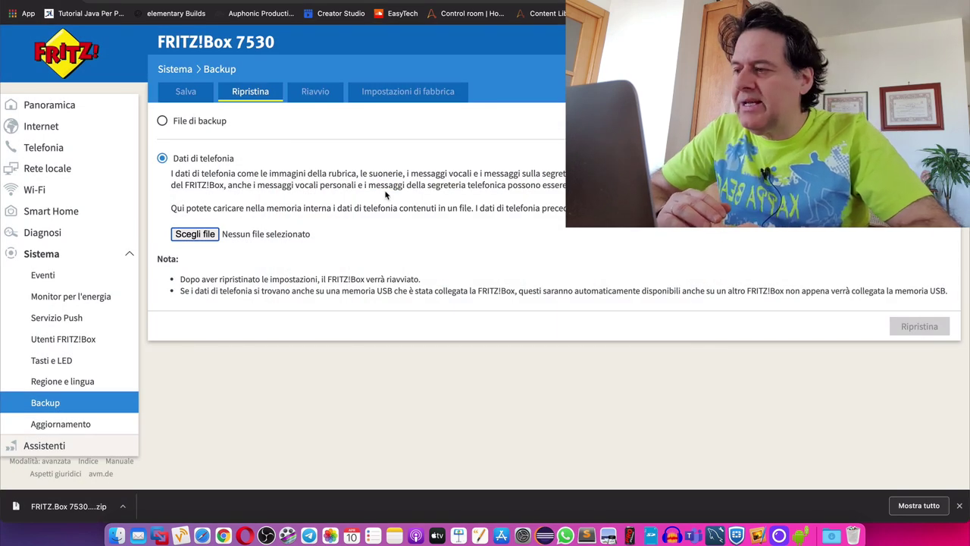
Open the telephony phone book and view the entries of the tellows contact list
{"action": "left_click", "coordinate": [105, 156]}
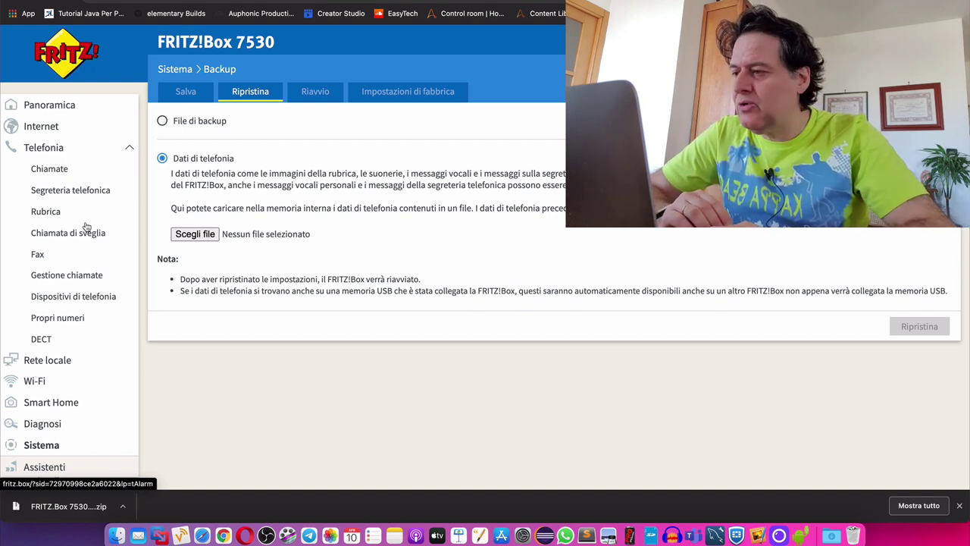
{"action": "left_click", "coordinate": [59, 214]}
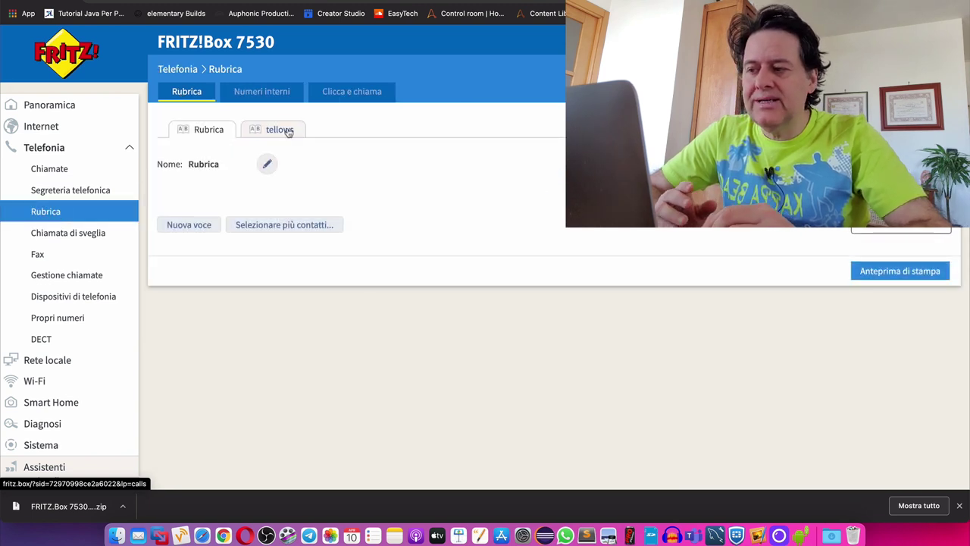
{"action": "left_click", "coordinate": [287, 131]}
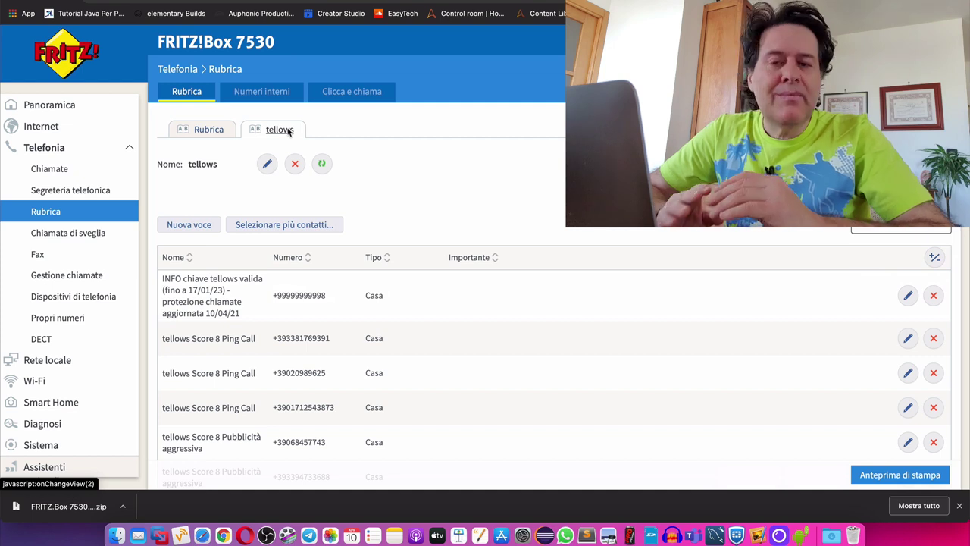